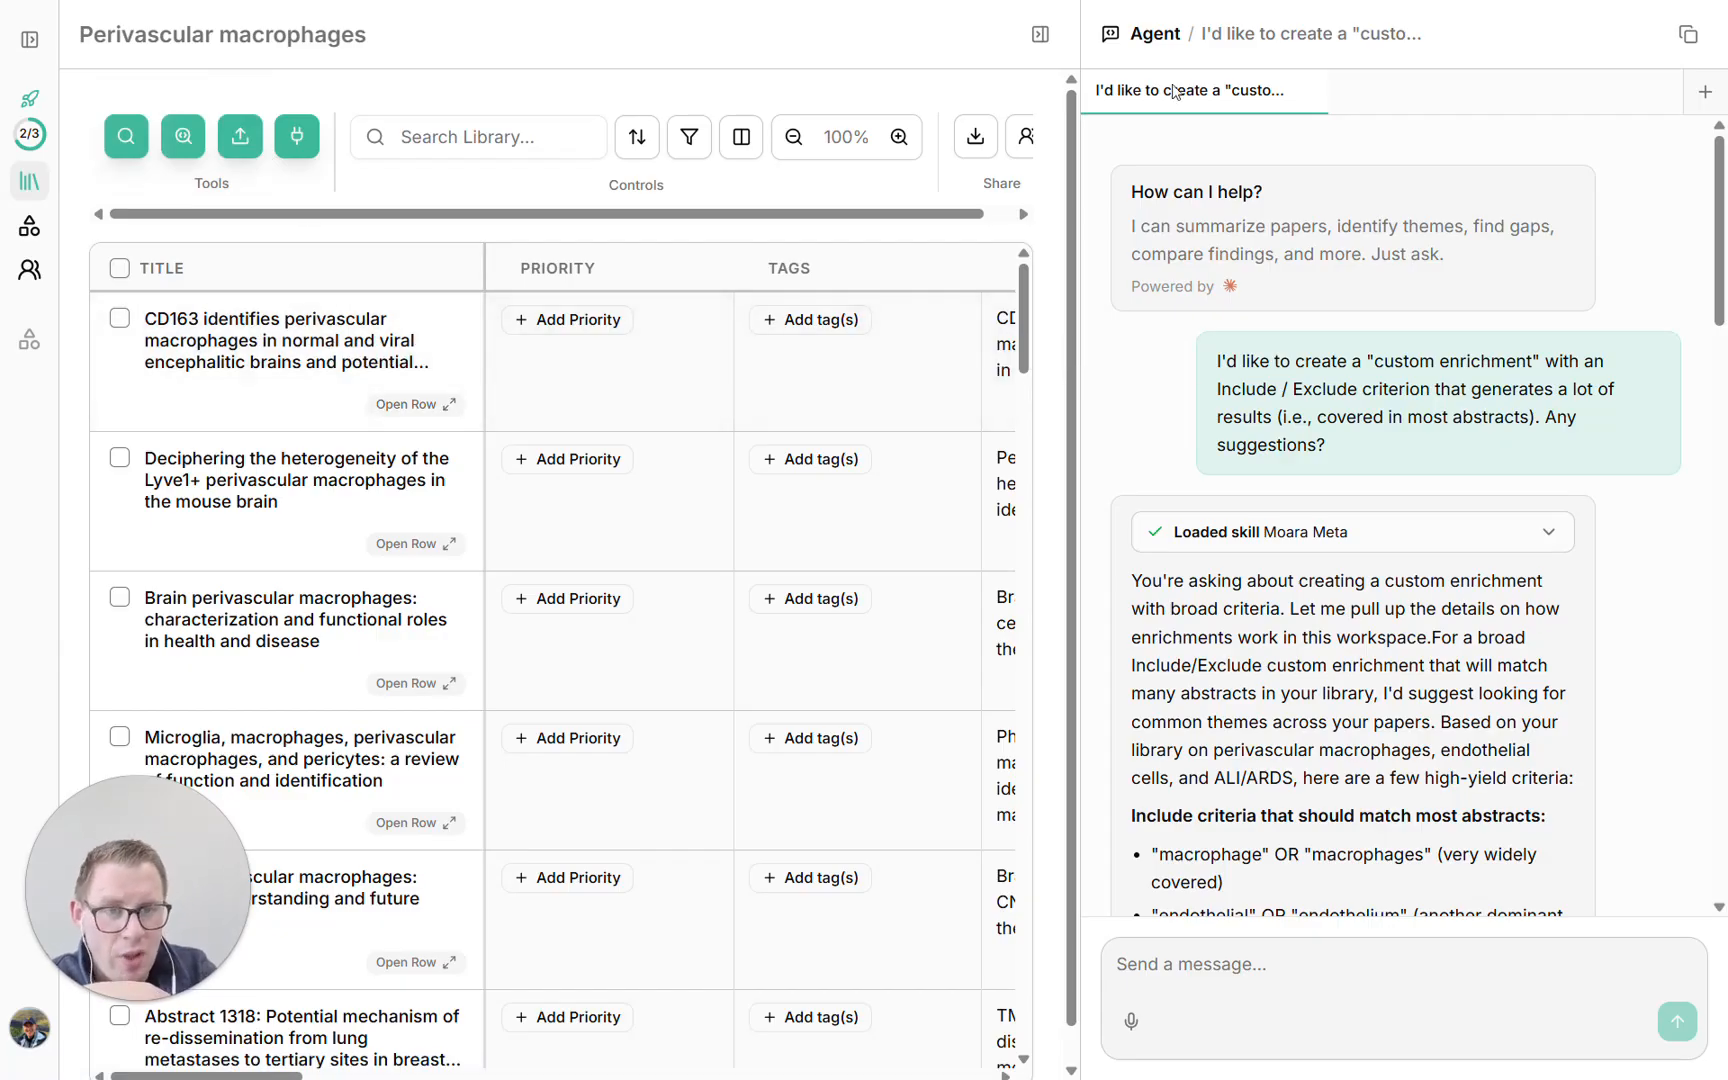
Close the agent chat and preview the Specified answer structure for a custom enrichment
{"action": "left_click_drag", "start_coordinate": [1085, 160], "coordinate": [1362, 170]}
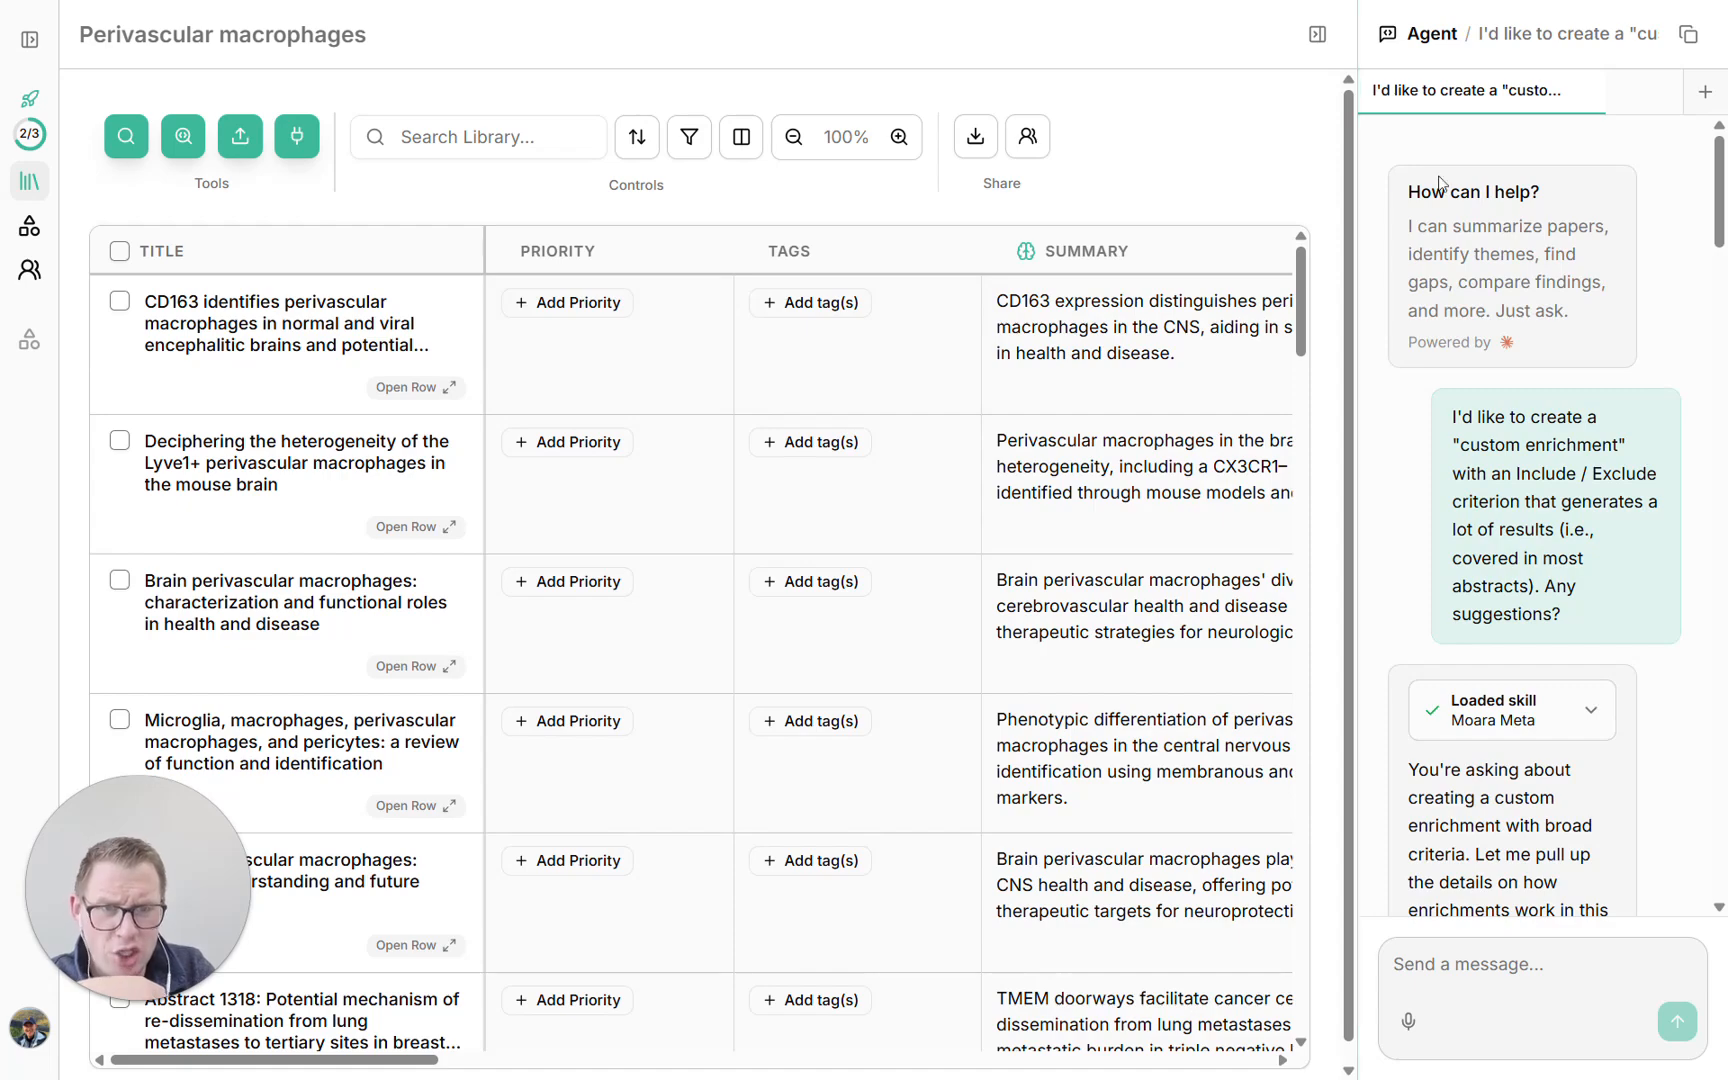
{"action": "left_click", "coordinate": [1317, 34]}
{"action": "left_click", "coordinate": [572, 140]}
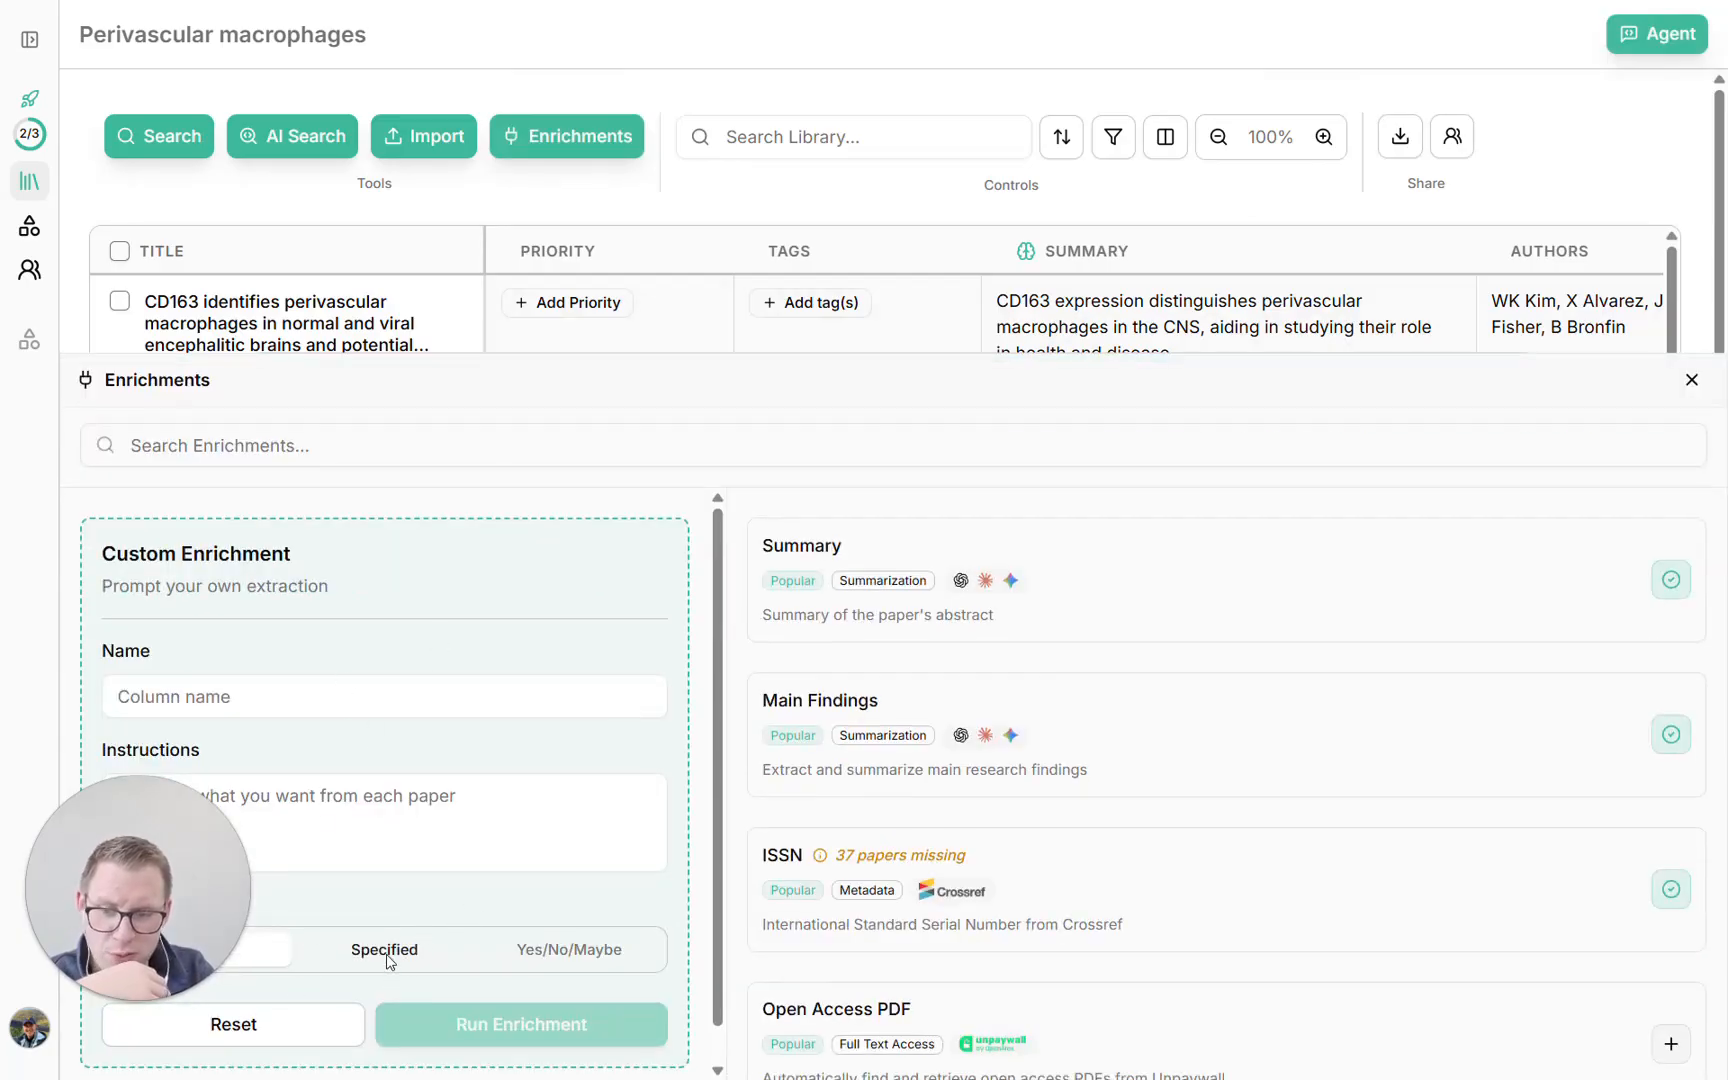
{"action": "left_click", "coordinate": [388, 960]}
{"action": "scroll", "coordinate": [268, 995], "scroll_direction": "down", "scroll_amount": 2}
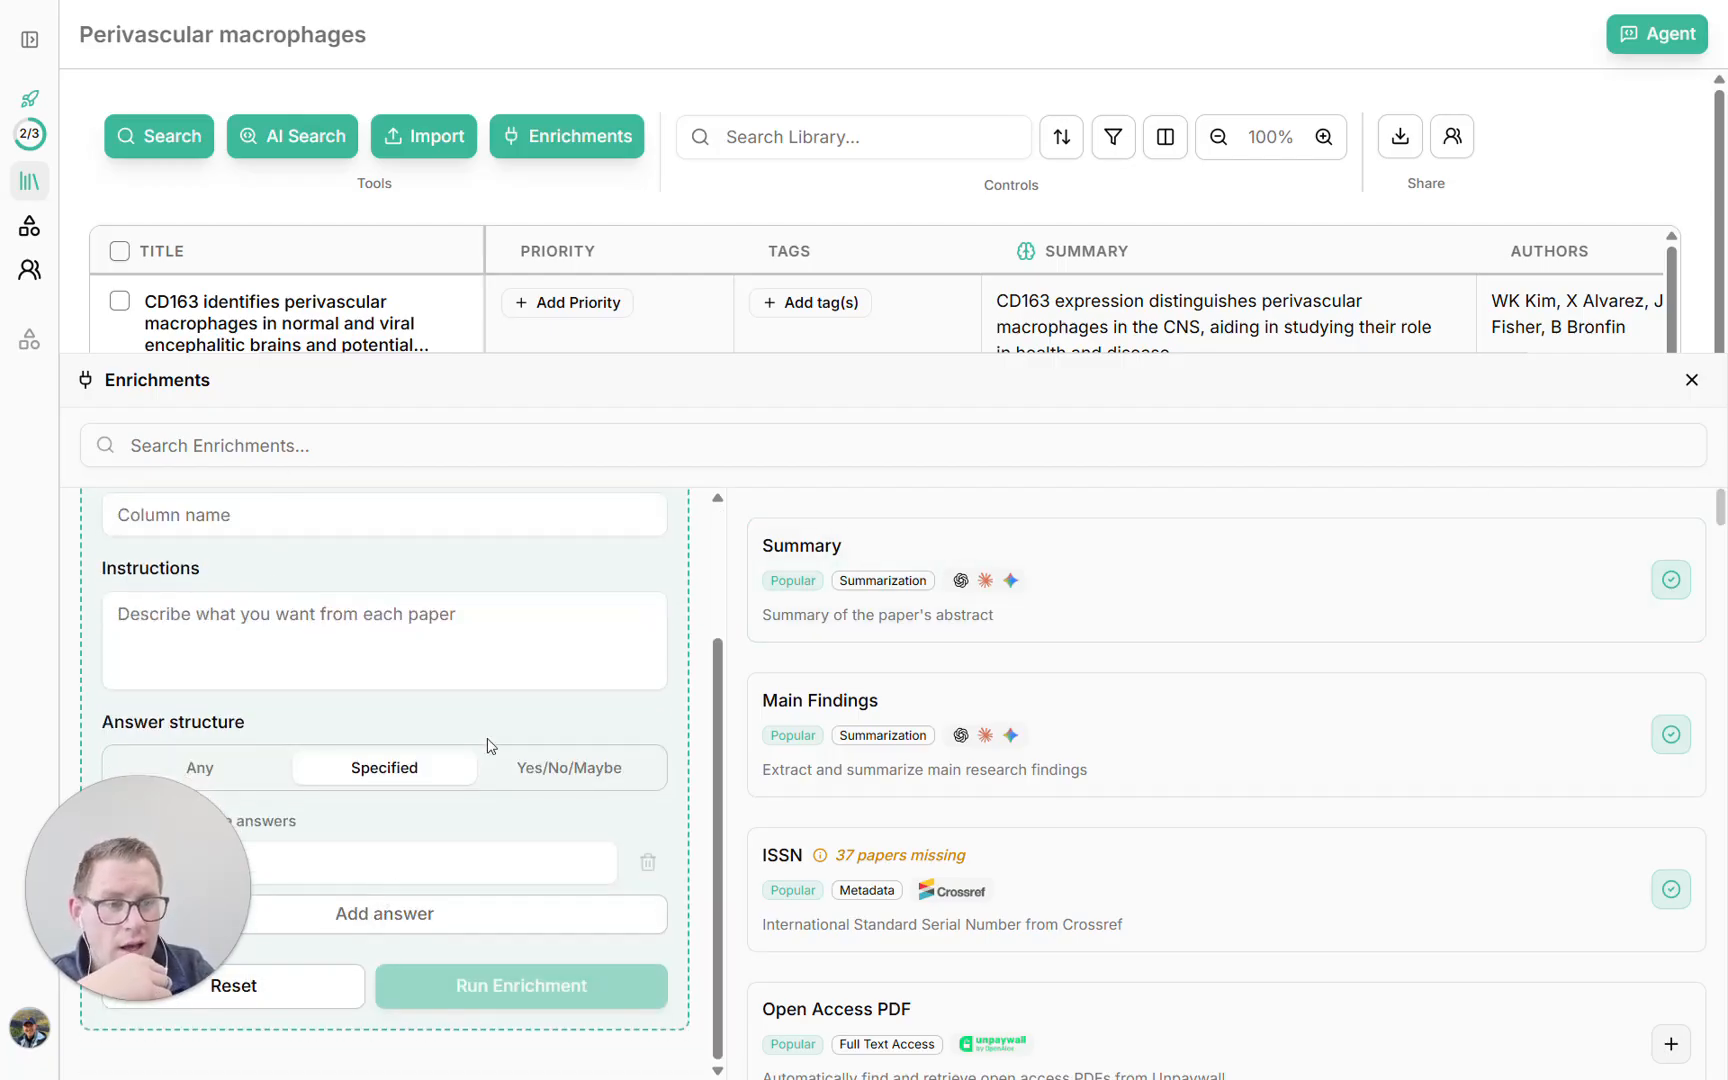
Return from the enrichments to the agent chat and review its suggestions for an Include/Exclude criterion, including the "injury" one
{"action": "left_click", "coordinate": [1691, 379]}
{"action": "left_click", "coordinate": [1650, 40]}
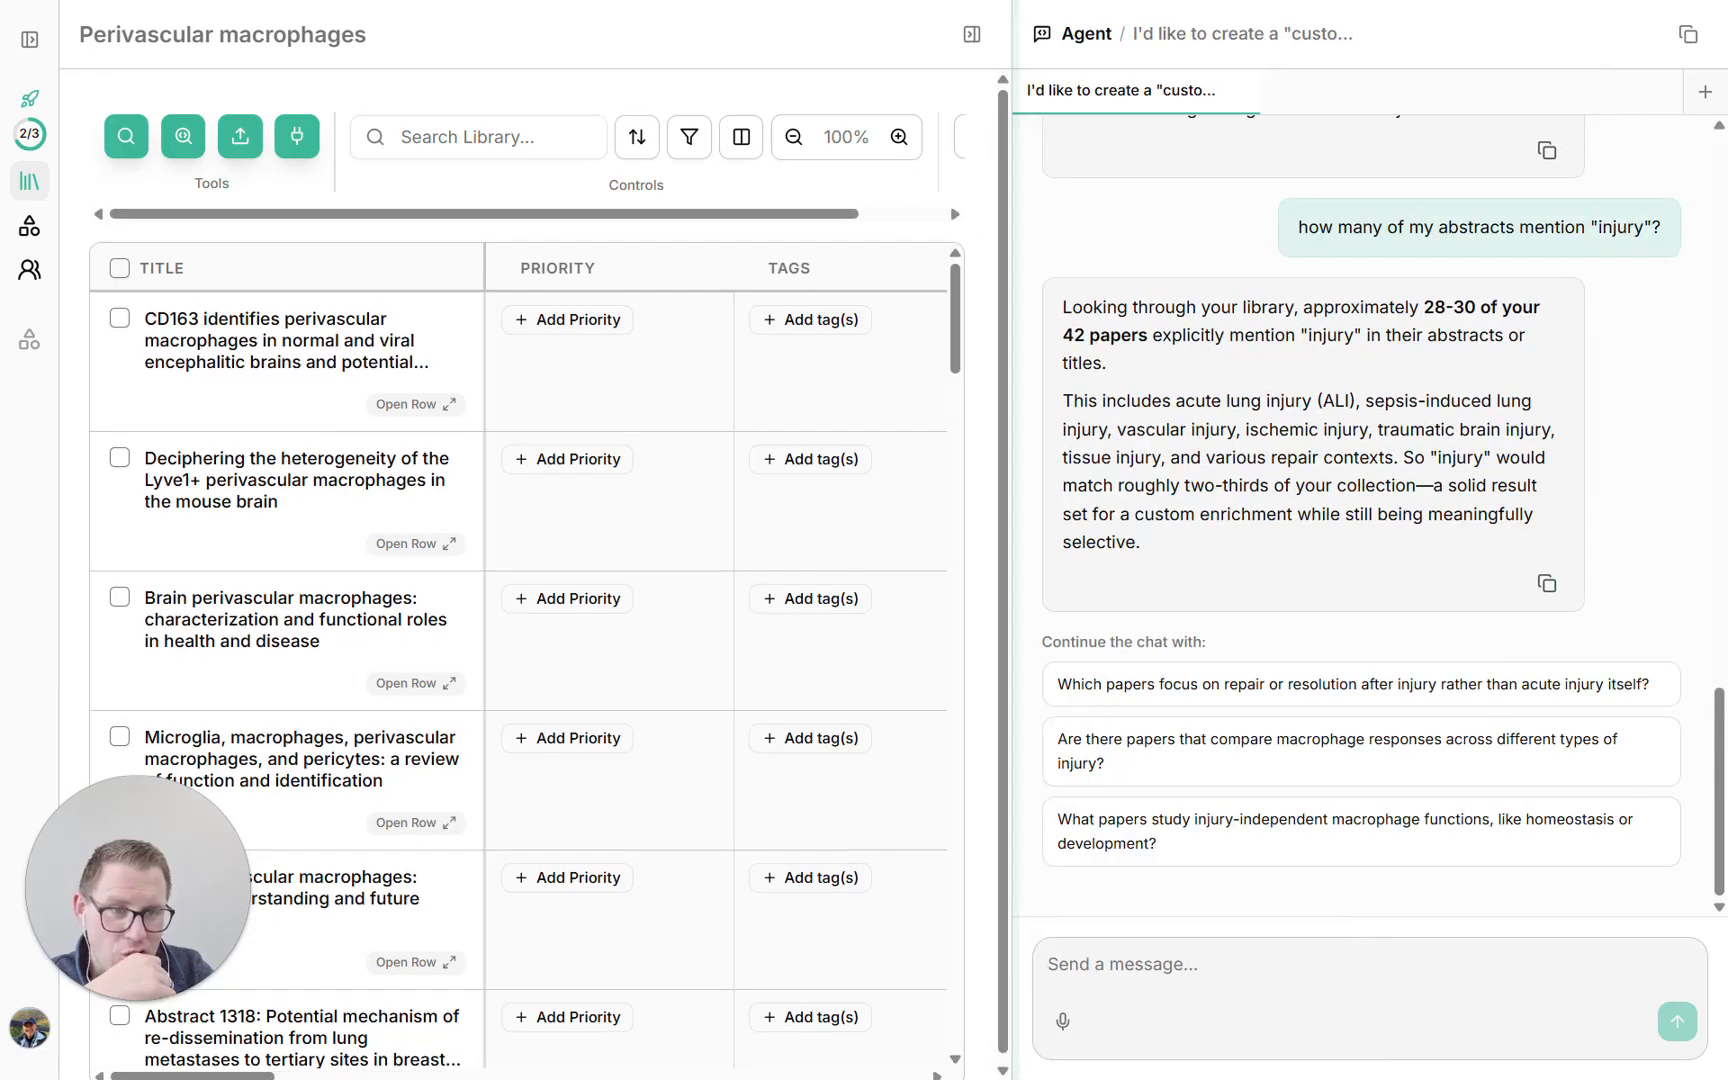
{"action": "scroll", "coordinate": [1310, 573], "scroll_direction": "up", "scroll_amount": 10}
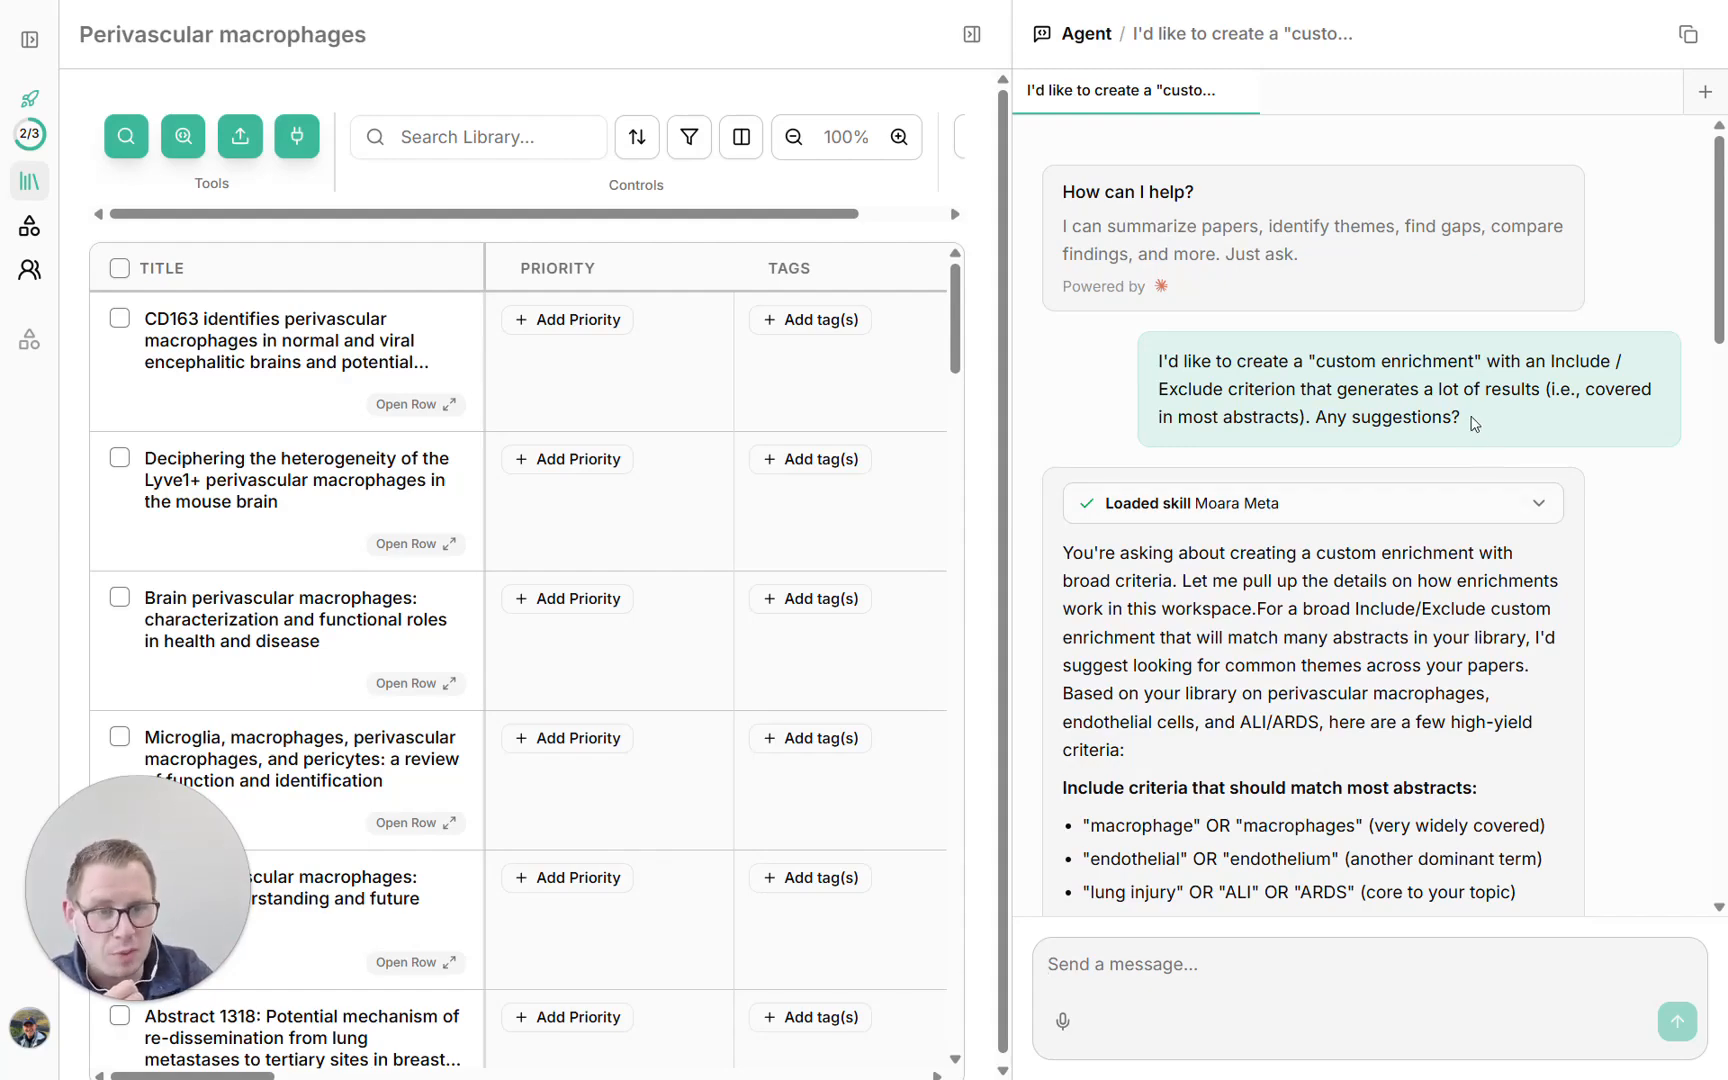
{"action": "scroll", "coordinate": [1472, 423], "scroll_direction": "down", "scroll_amount": 20}
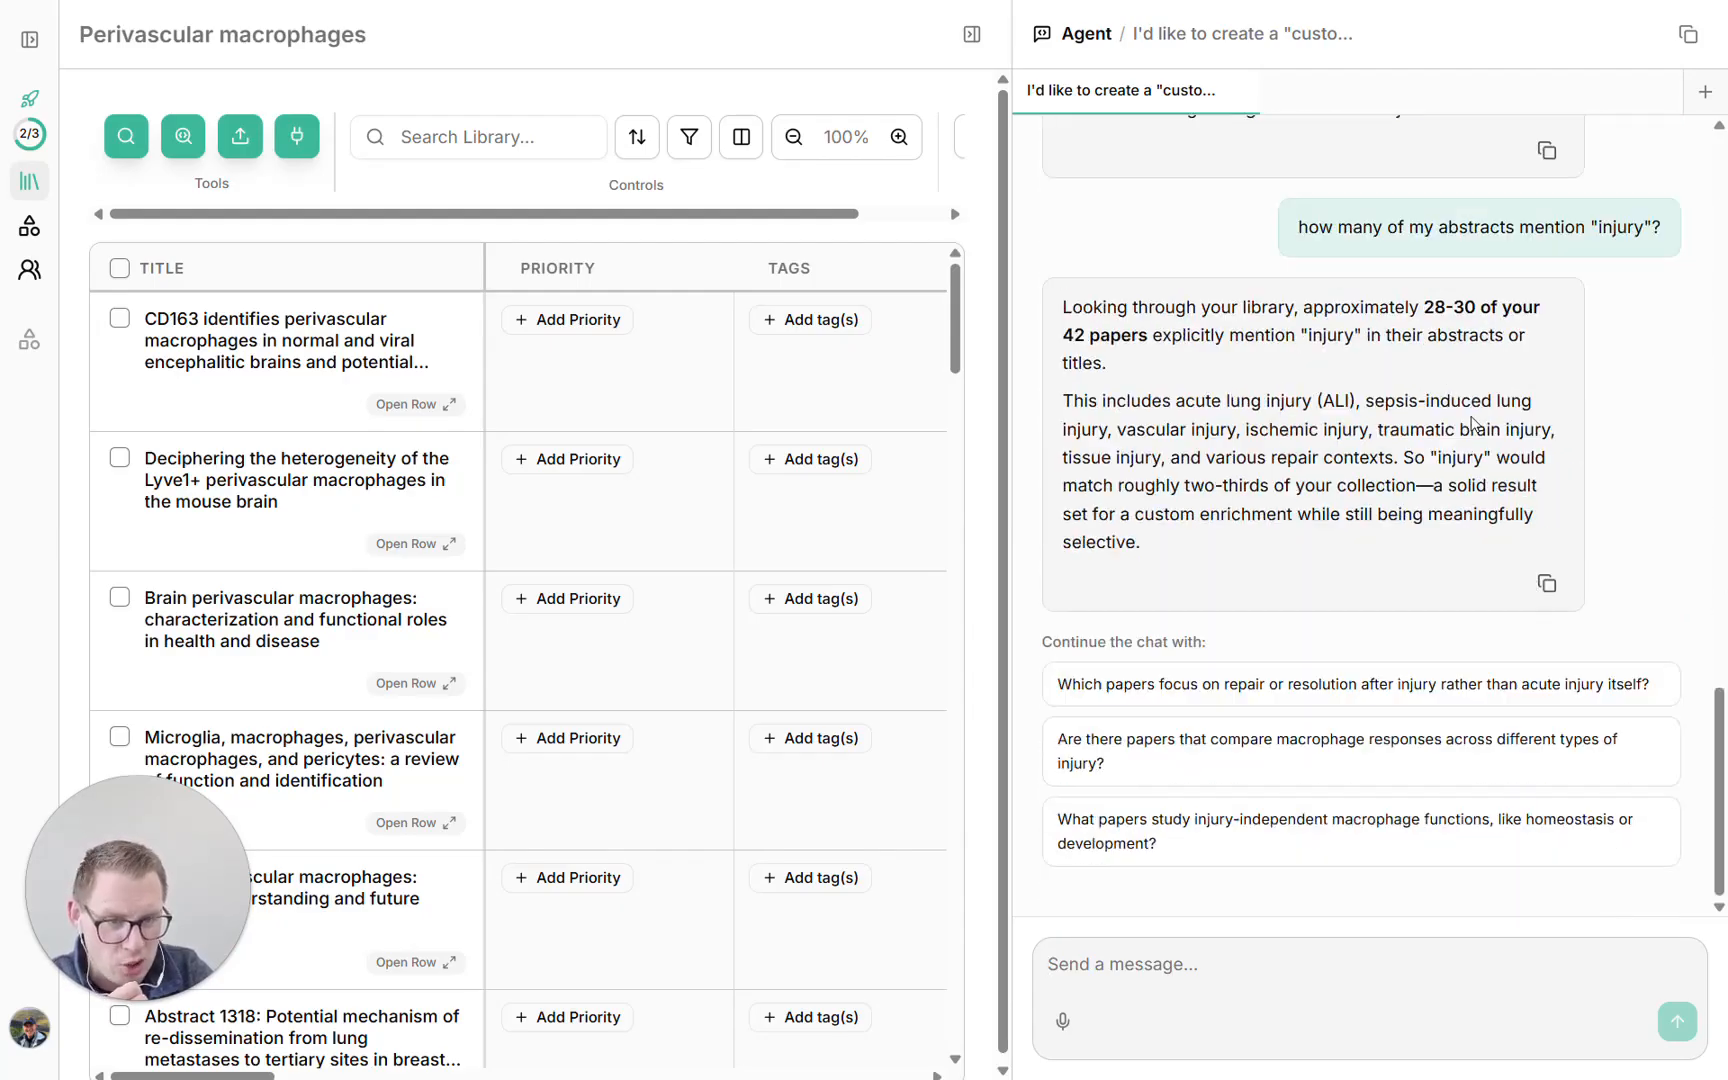
{"action": "scroll", "coordinate": [1304, 247], "scroll_direction": "up", "scroll_amount": 1}
{"action": "scroll", "coordinate": [1304, 247], "scroll_direction": "down", "scroll_amount": 1}
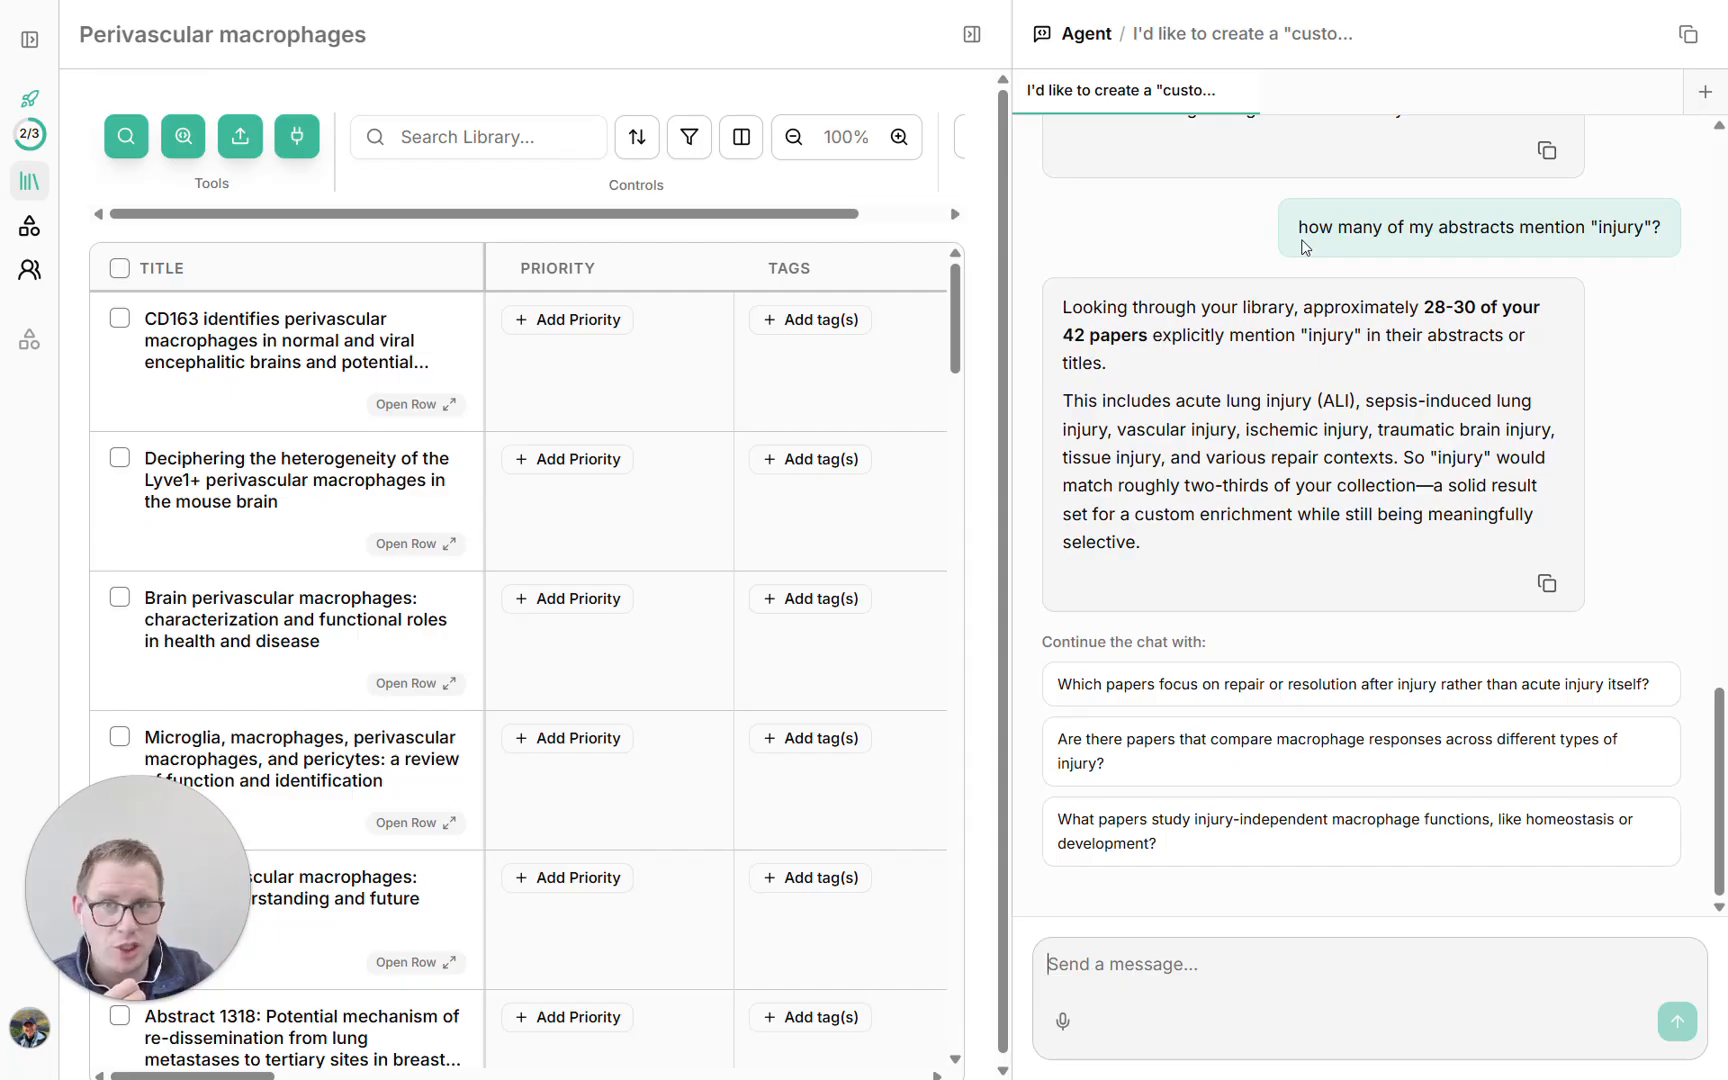
{"action": "scroll", "coordinate": [1306, 230], "scroll_direction": "up", "scroll_amount": 5}
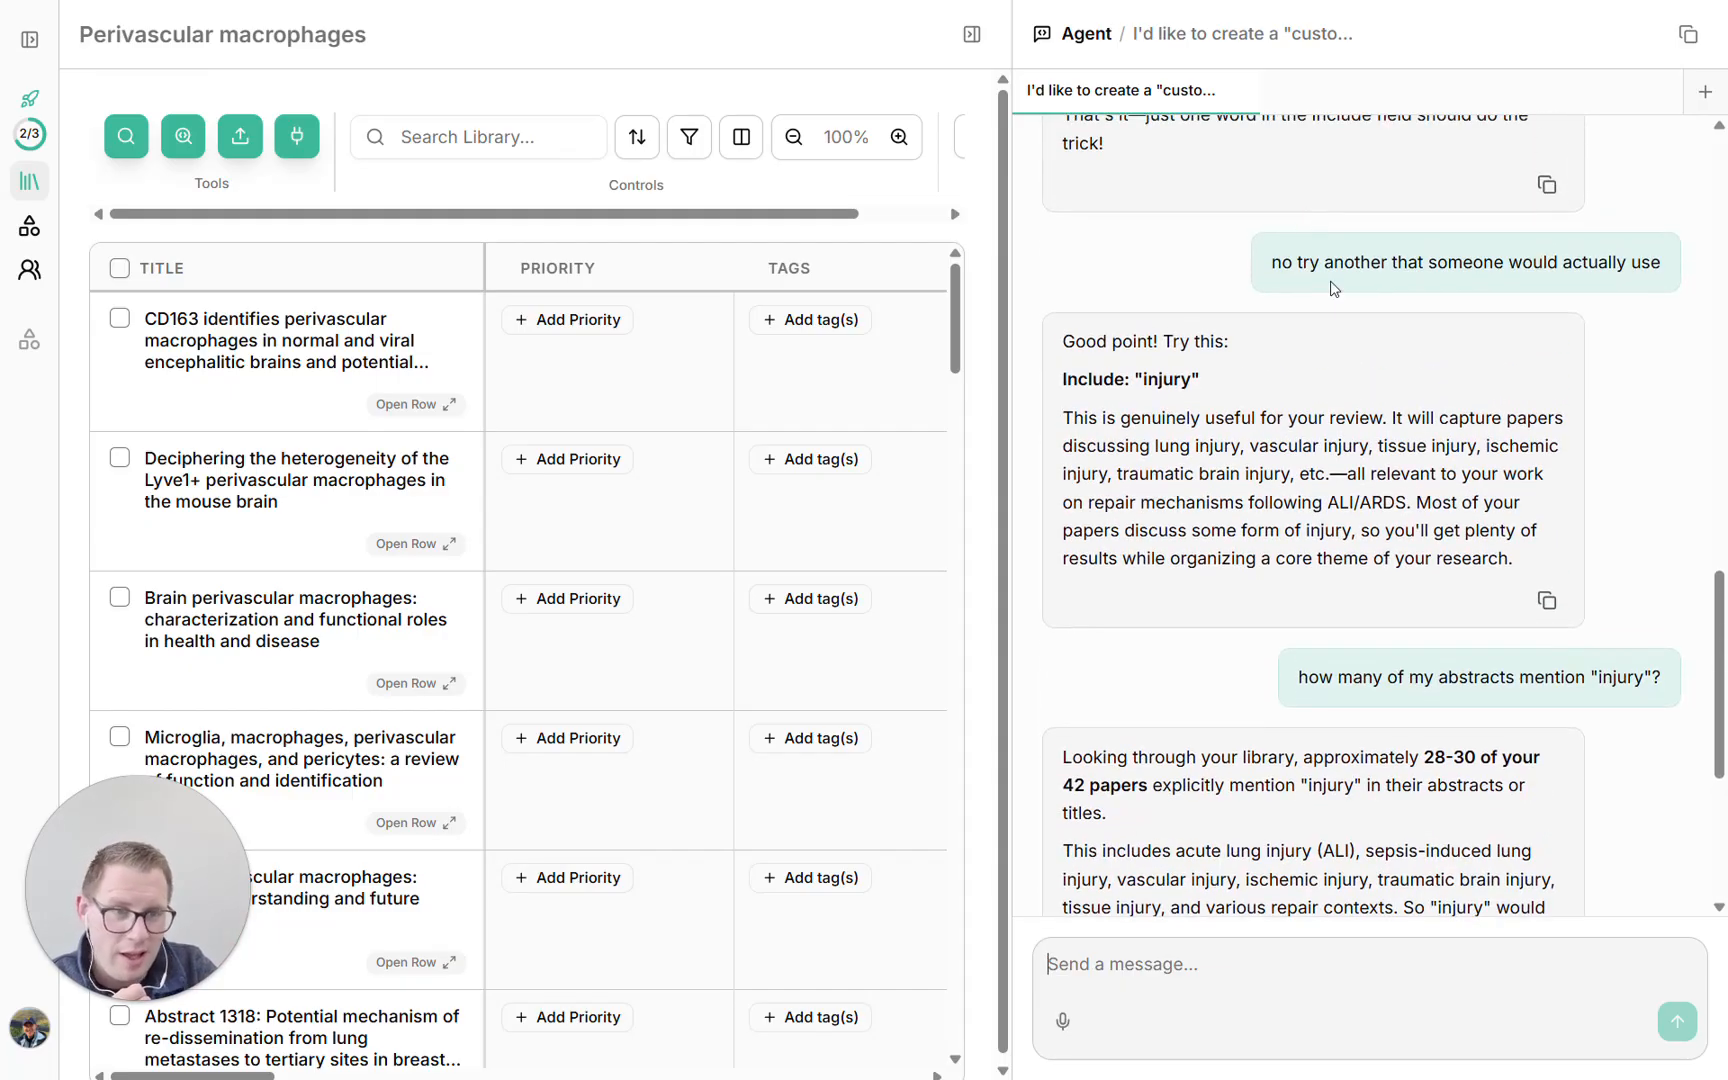
{"action": "scroll", "coordinate": [1328, 224], "scroll_direction": "down", "scroll_amount": 2}
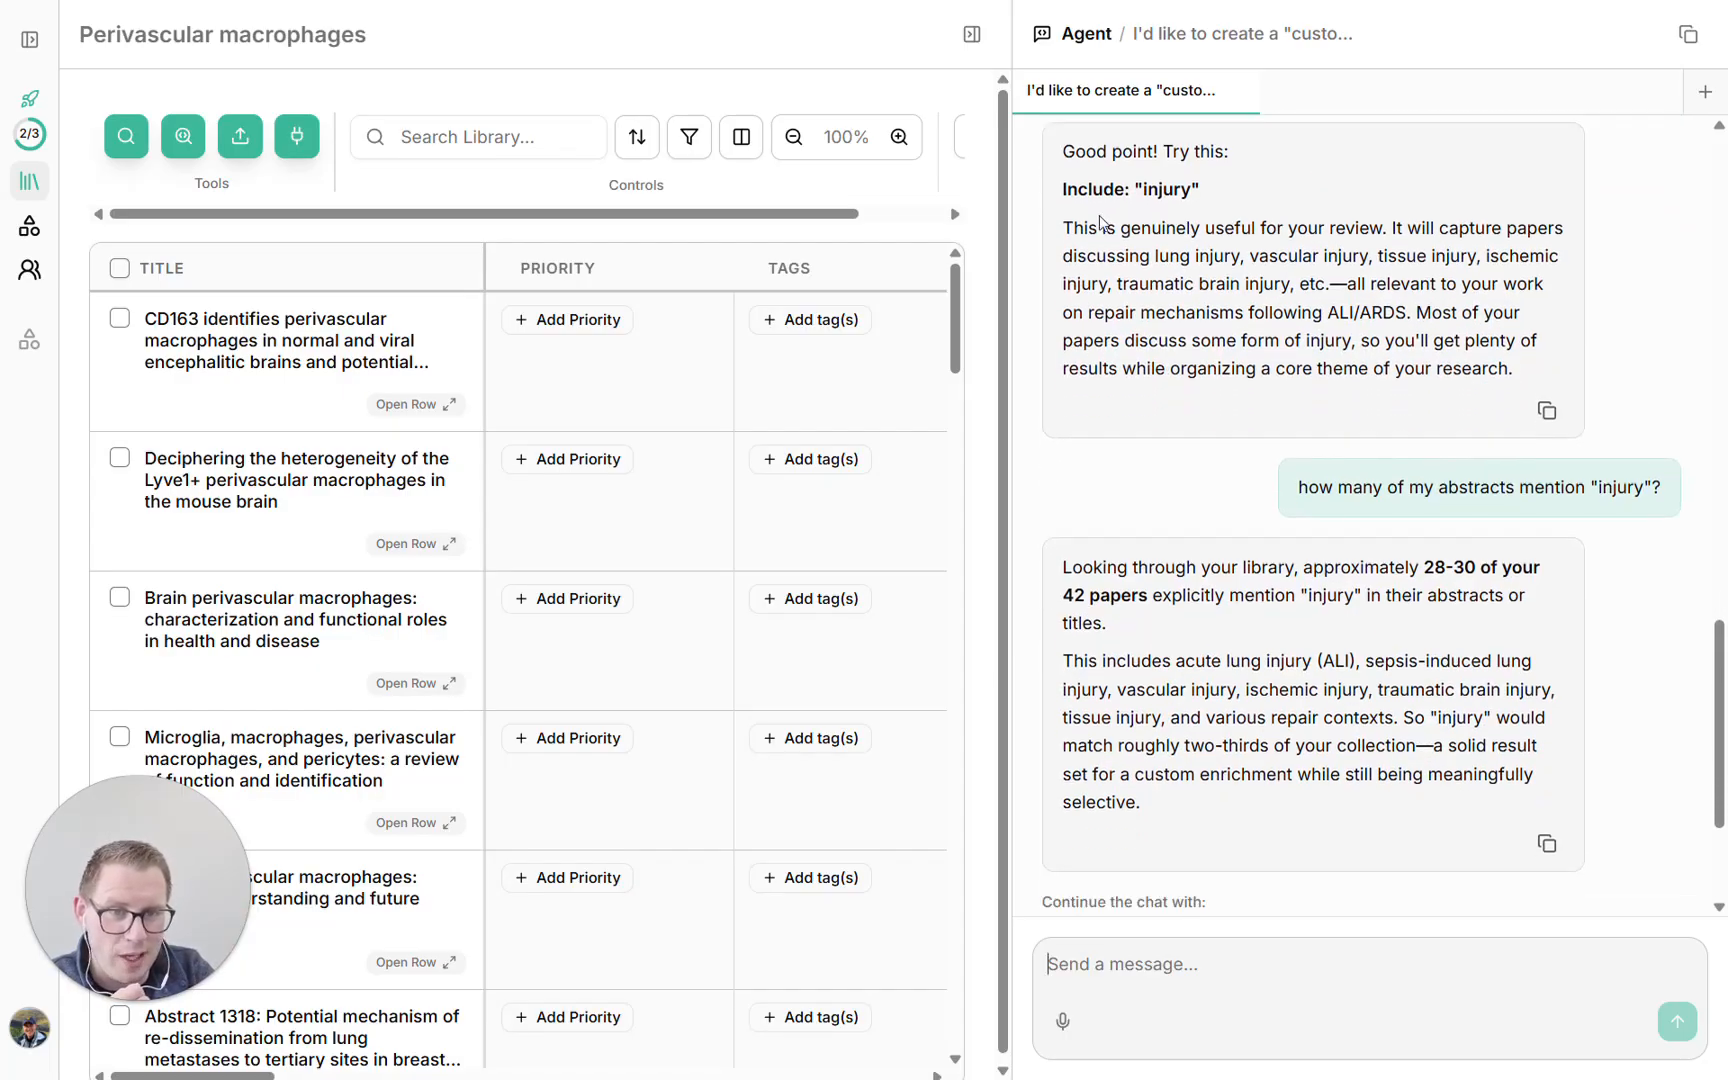
{"action": "left_click_drag", "start_coordinate": [1143, 189], "coordinate": [1191, 189]}
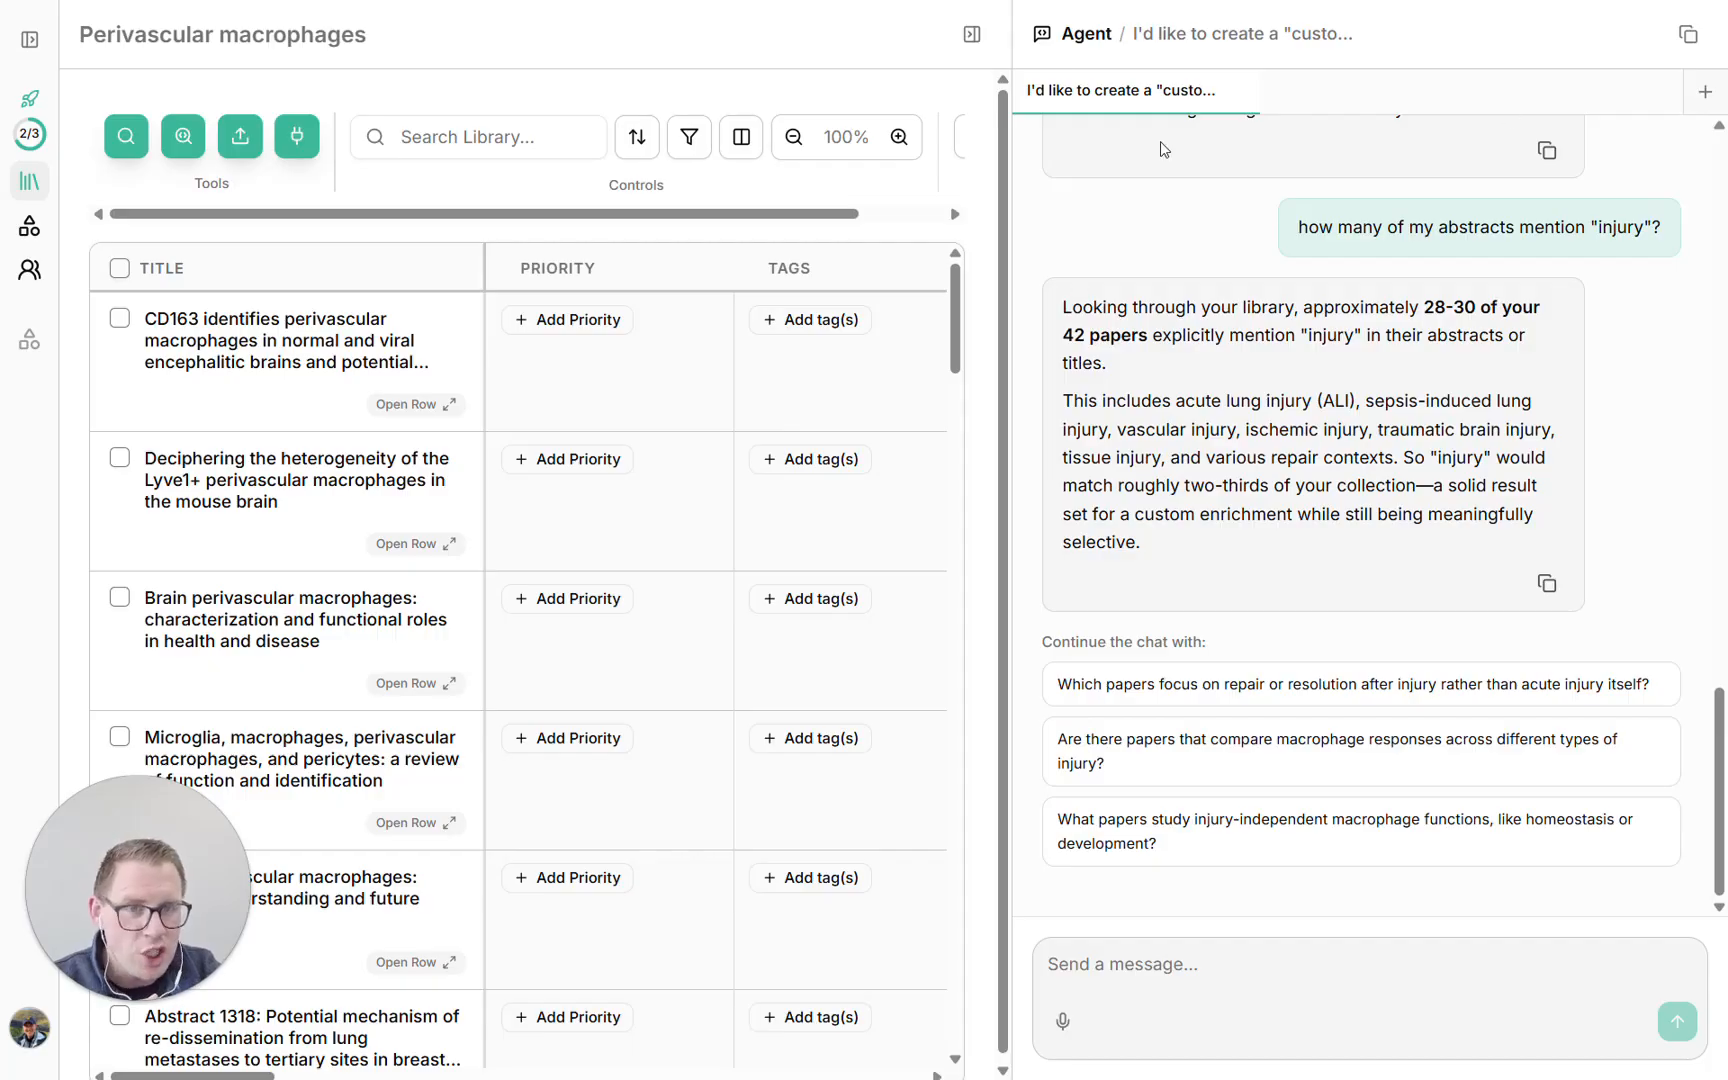
Leave the agent chat, open the enrichments and name the custom enrichment "Injury" mention, with Injury in quotation marks
{"action": "left_click", "coordinate": [973, 38]}
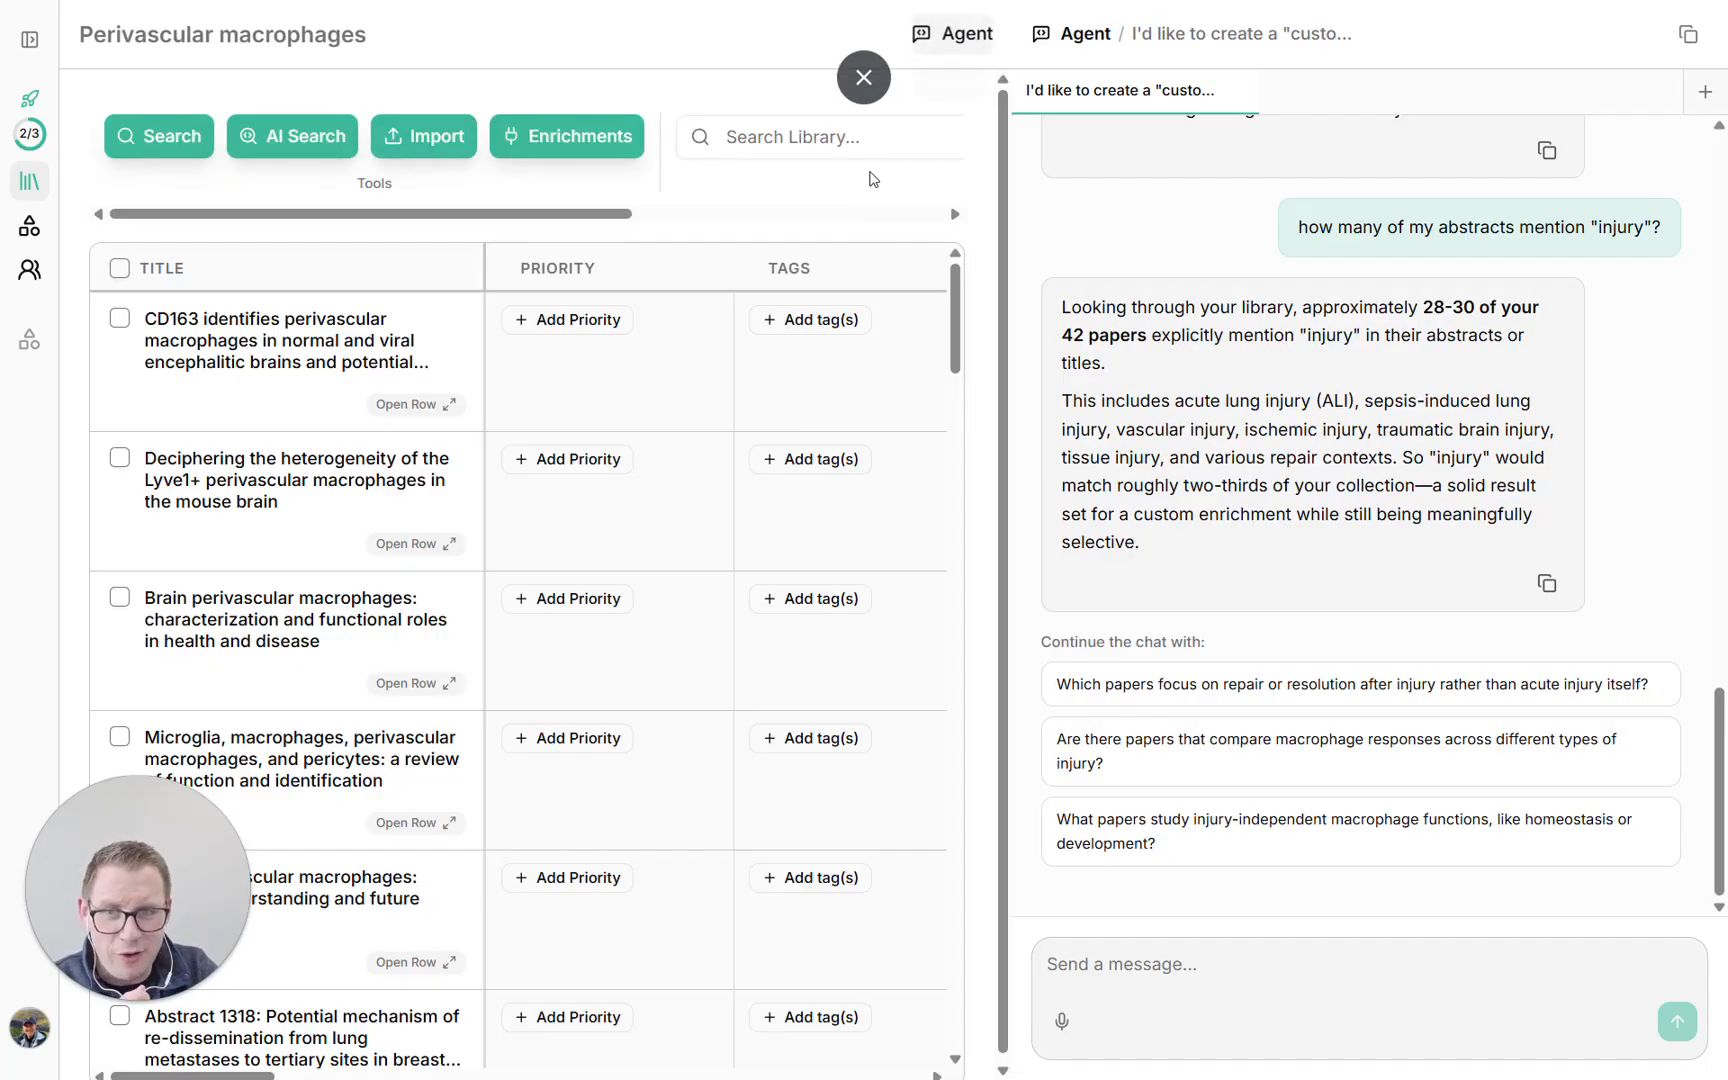
{"action": "left_click", "coordinate": [567, 136]}
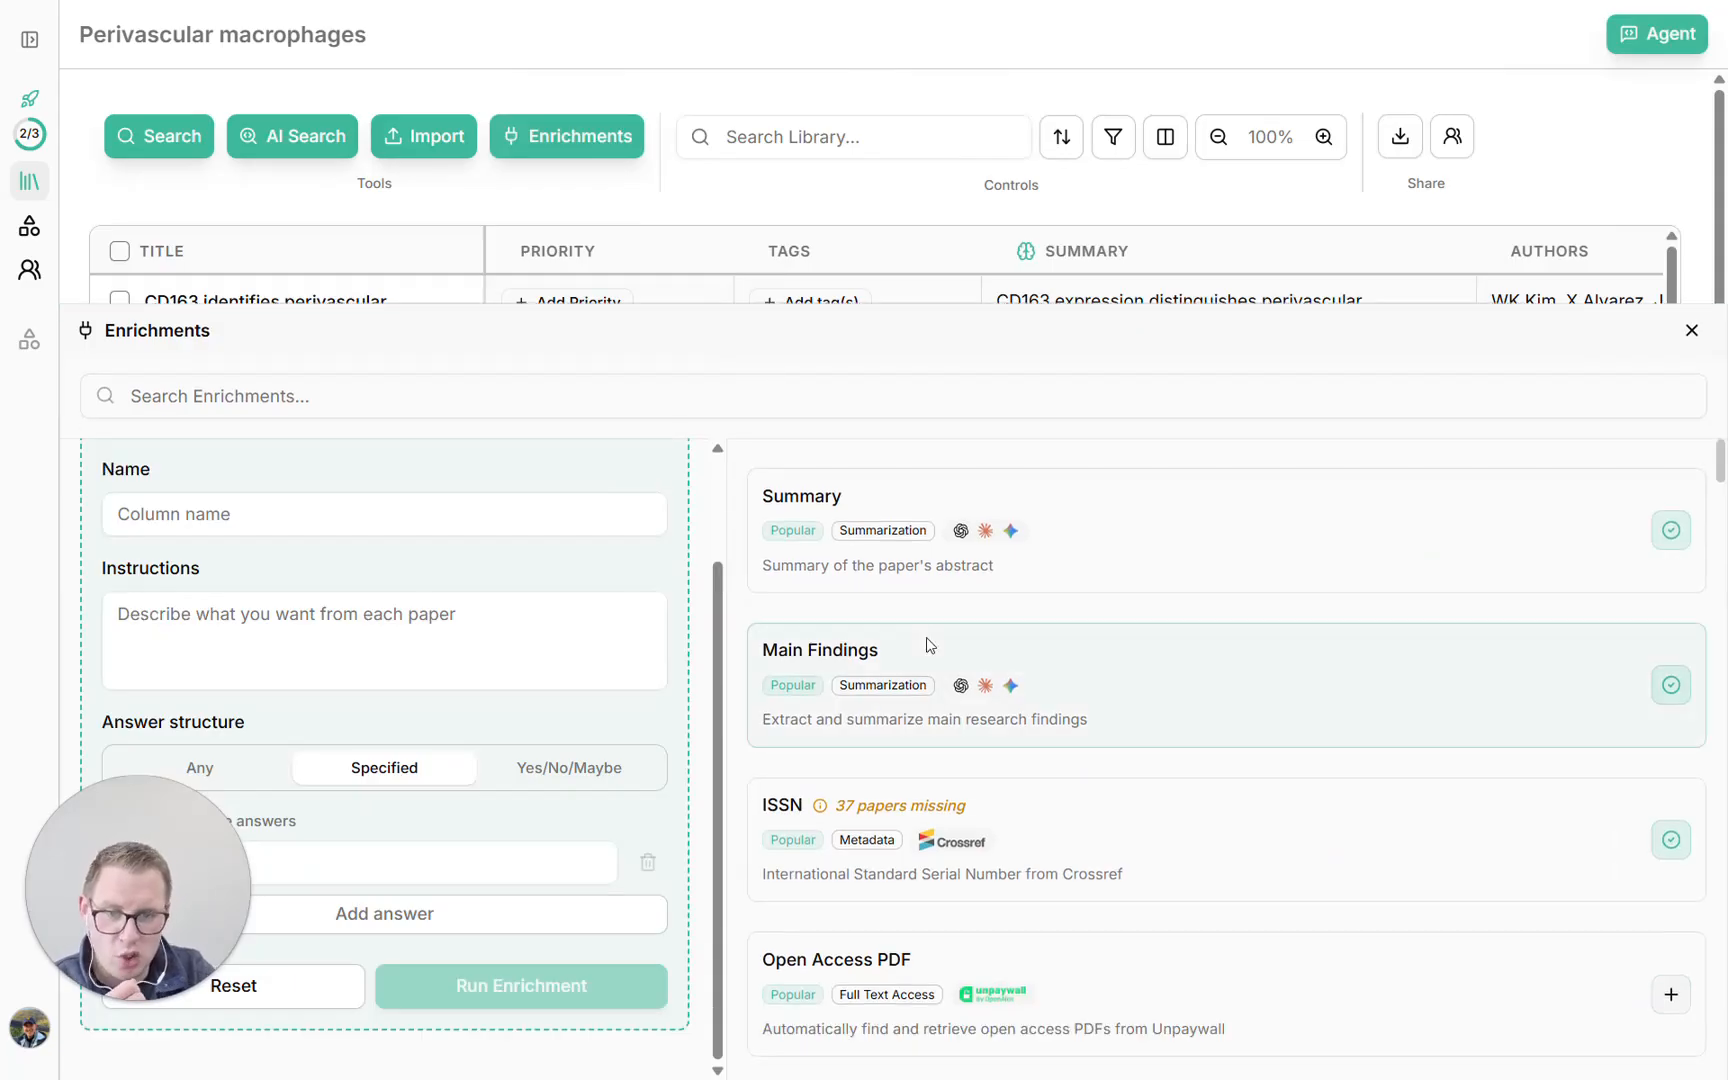
{"action": "scroll", "coordinate": [928, 645], "scroll_direction": "down", "scroll_amount": 10}
{"action": "scroll", "coordinate": [926, 640], "scroll_direction": "up", "scroll_amount": 10}
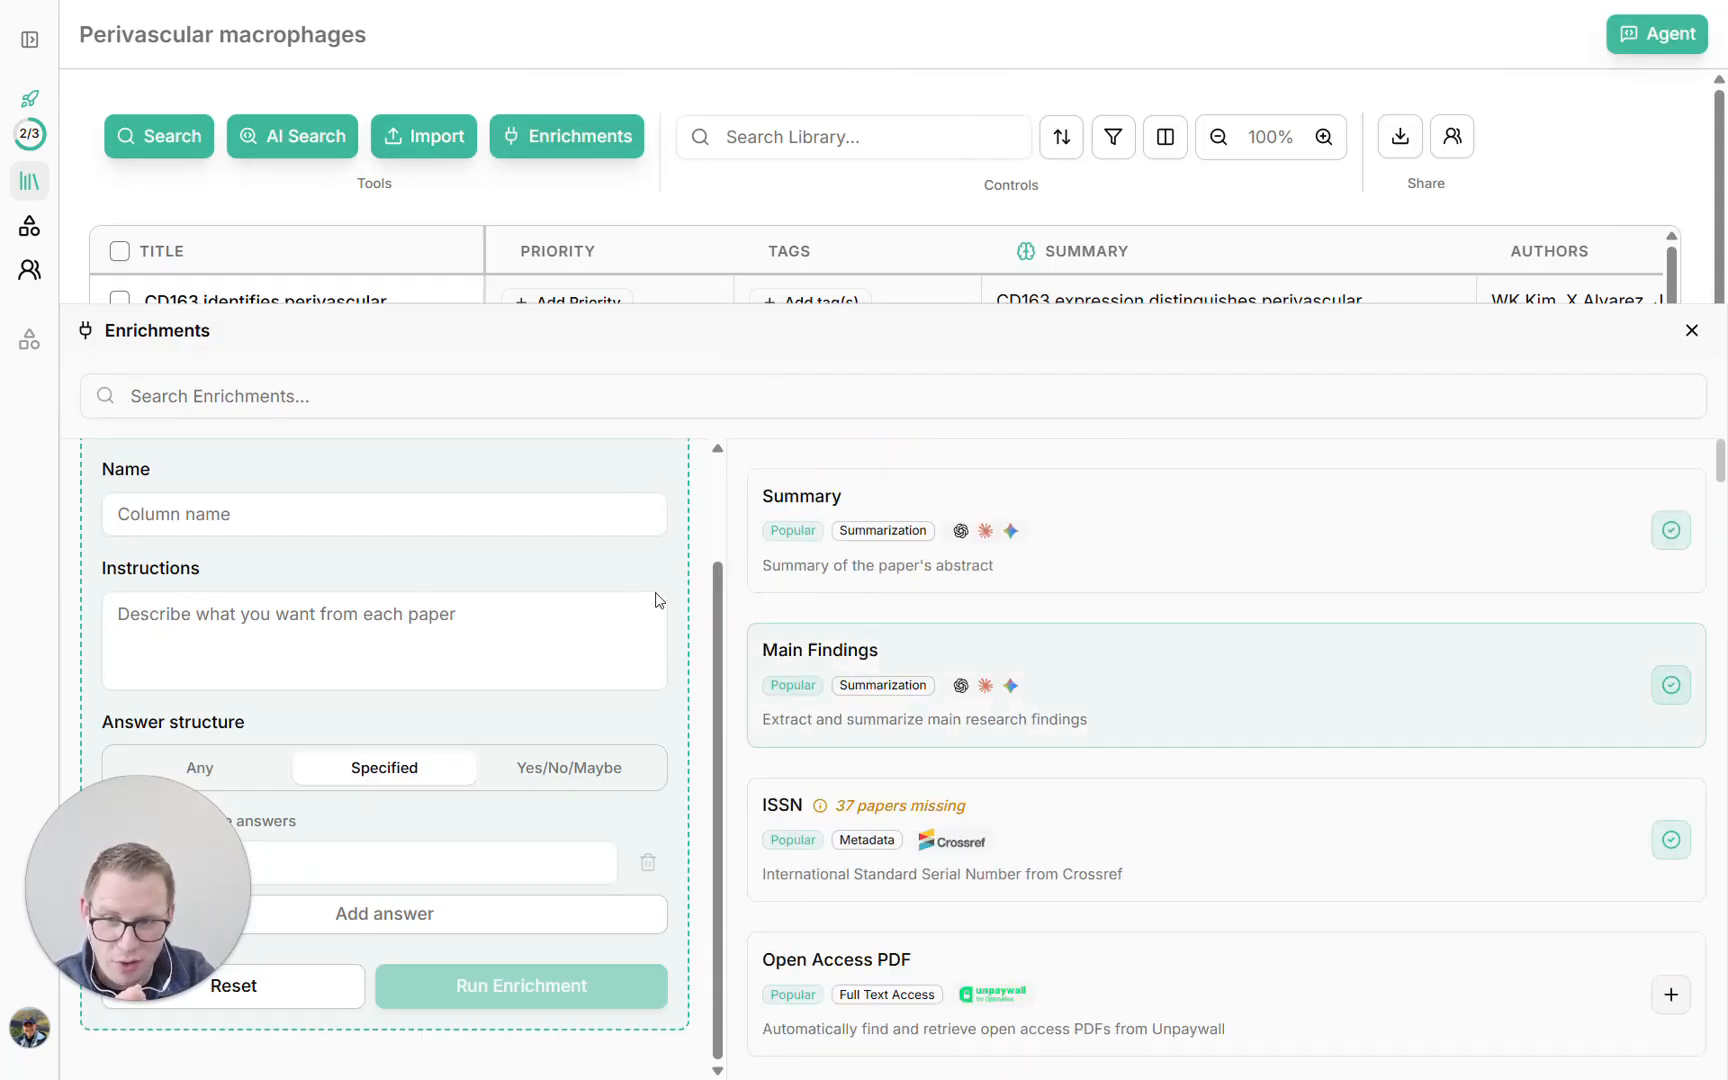
{"action": "left_click", "coordinate": [384, 514]}
{"action": "type", "text": "Injry"}
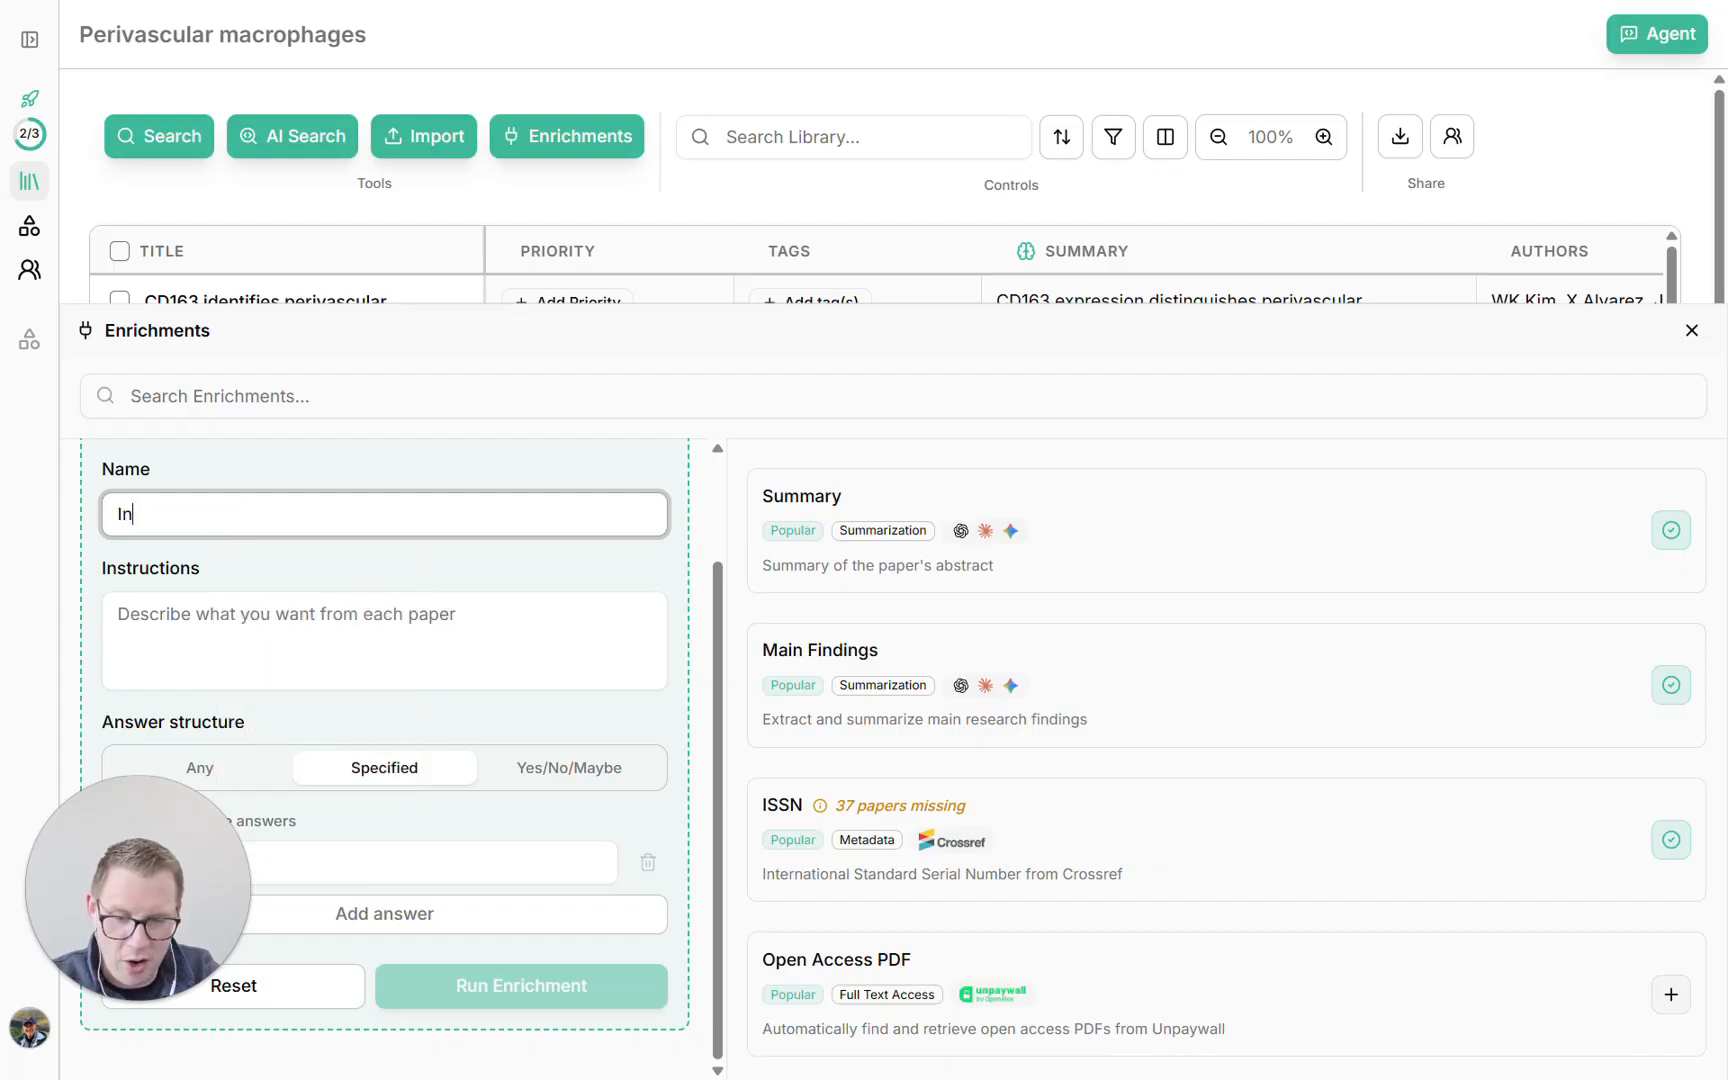
{"action": "key", "text": "BackSpace"}
{"action": "key", "text": "BackSpace"}
{"action": "type", "text": "ury\""}
{"action": "key", "text": "Home"}
{"action": "type", "text": "\" mention"}
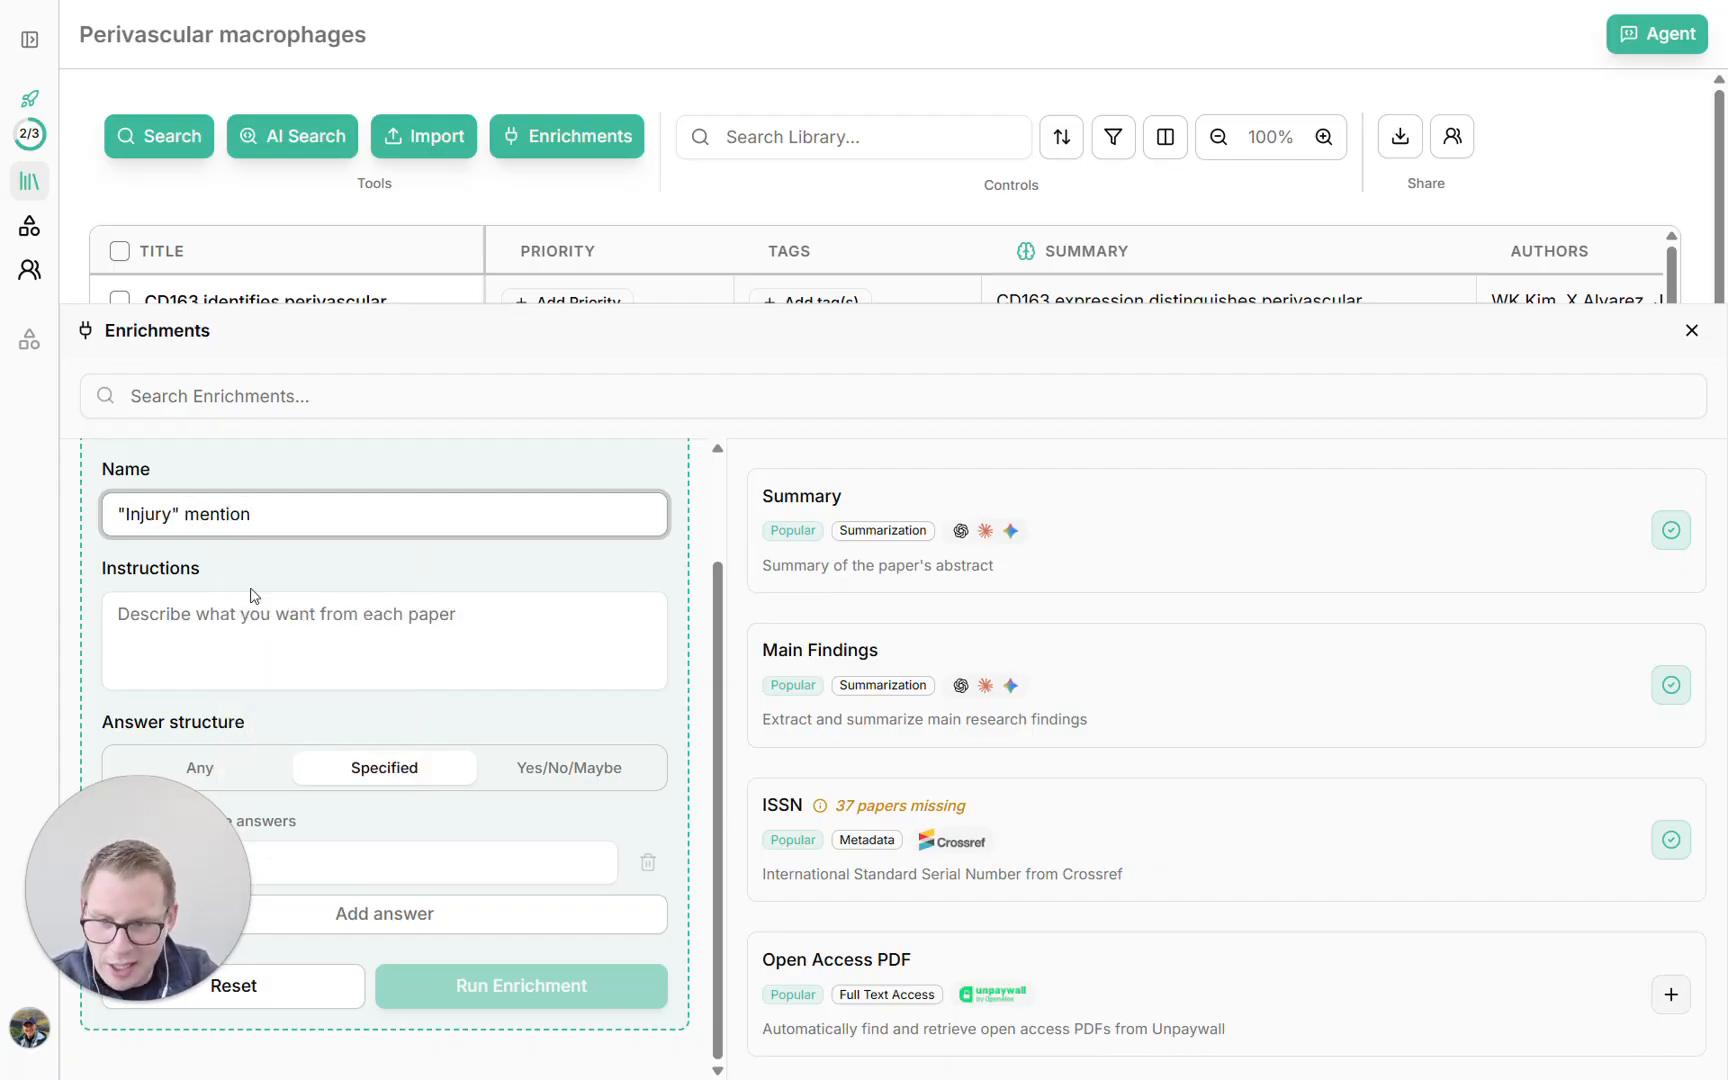
Fill in the instructions: Include only studies whose abstracts specifically mention "injury". Exlcude those that do not
{"action": "key", "text": "Tab"}
{"action": "type", "text": "Include only studies whose abstracts specifically mention \"injury\""}
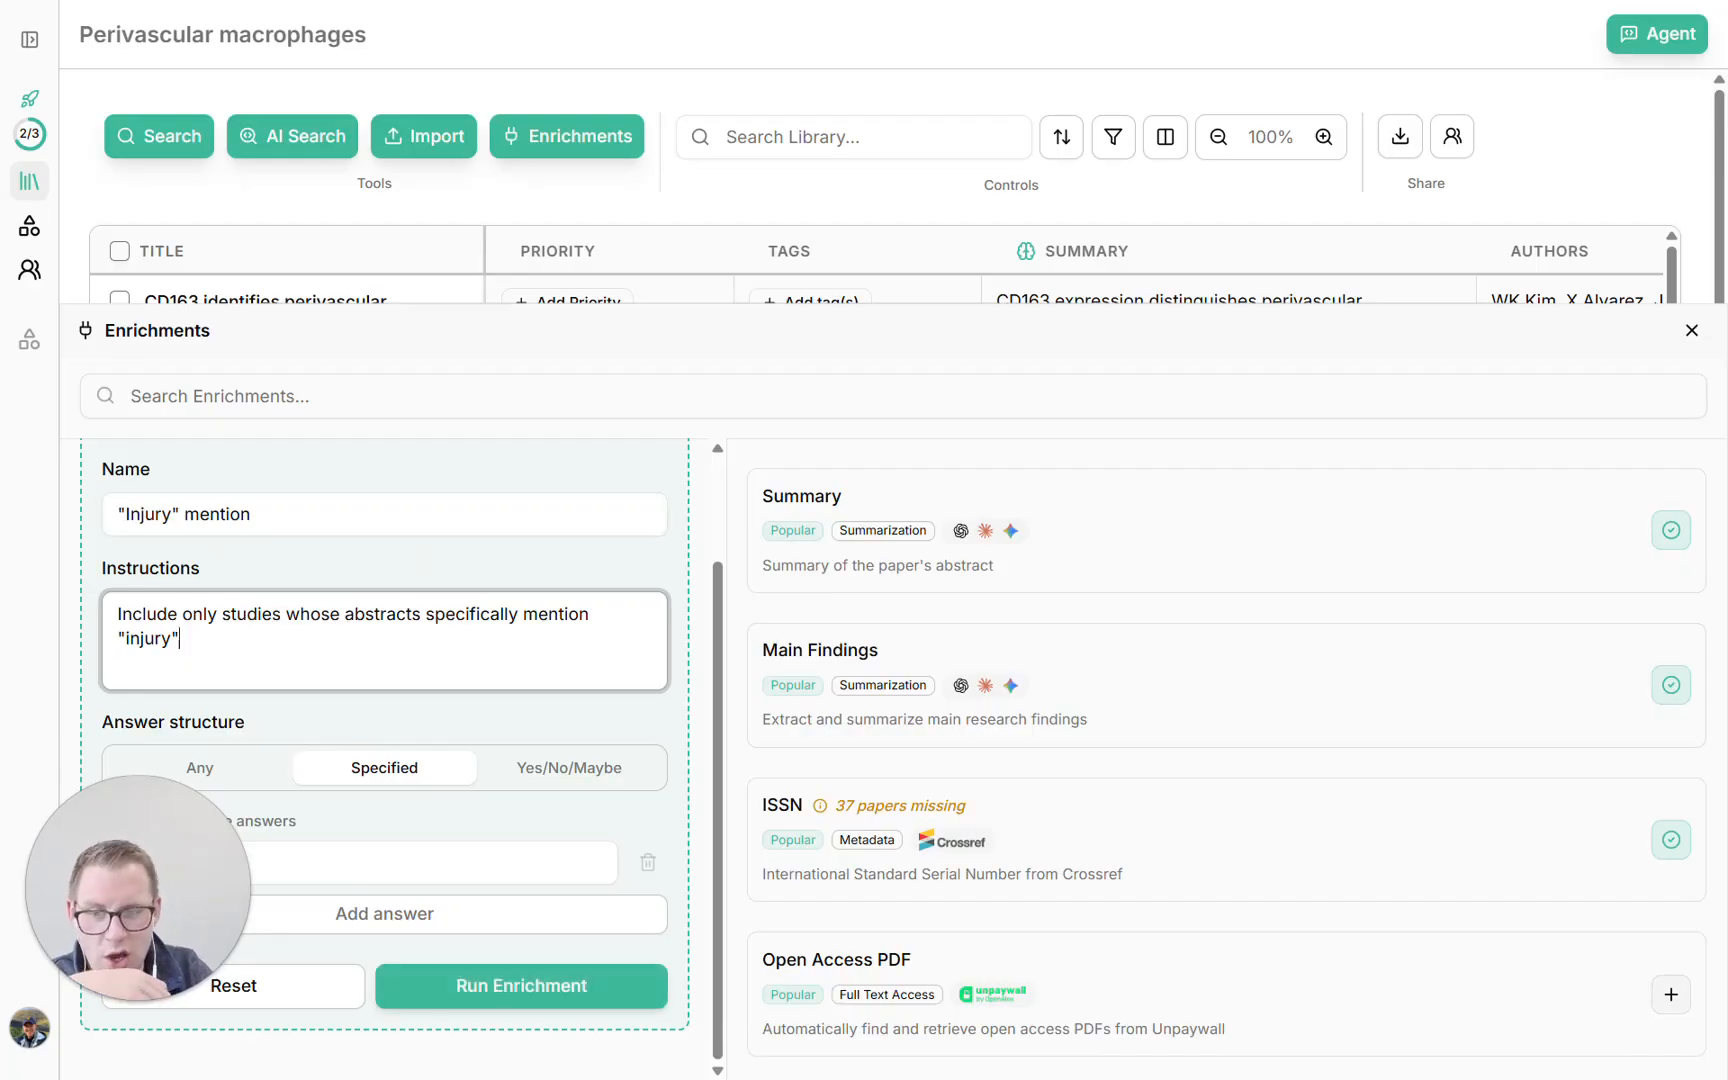
{"action": "key", "text": "Right"}
{"action": "type", "text": ". Exlcude those that do not"}
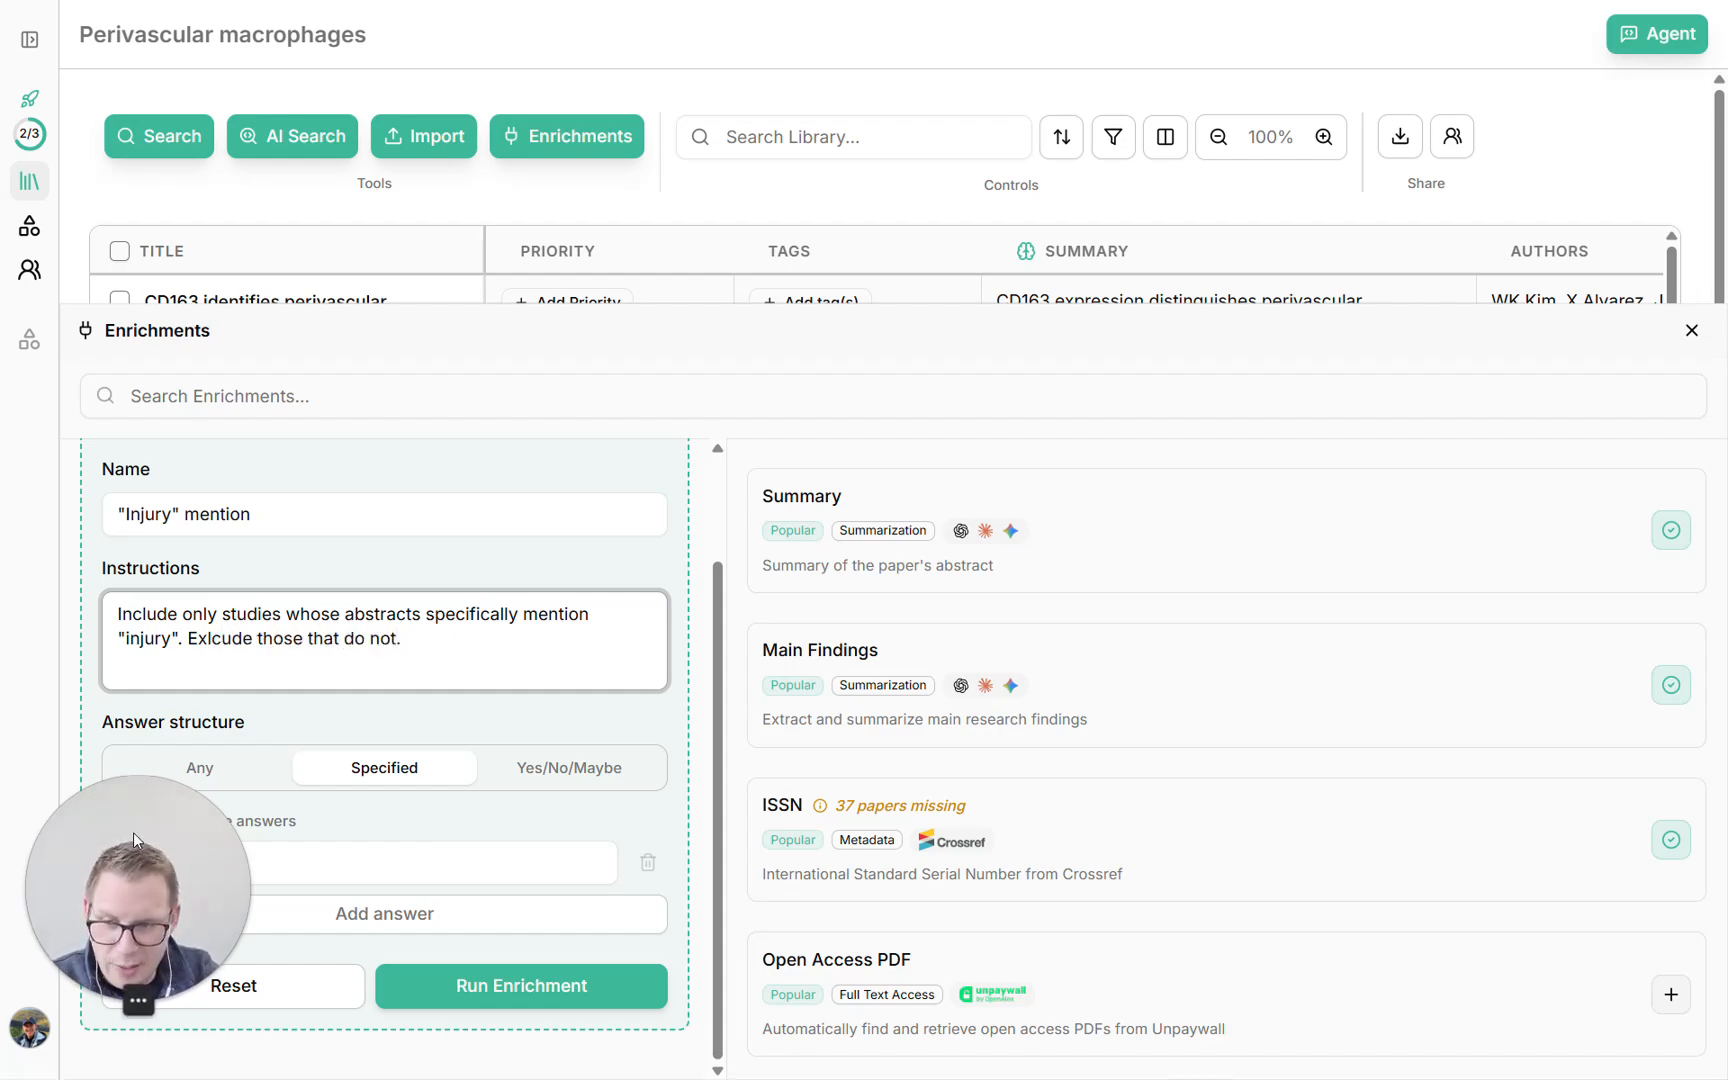
{"action": "left_click", "coordinate": [310, 862]}
{"action": "type", "text": "In"}
{"action": "key", "text": "BackSpace"}
{"action": "key", "text": "BackSpace"}
{"action": "left_click", "coordinate": [222, 757]}
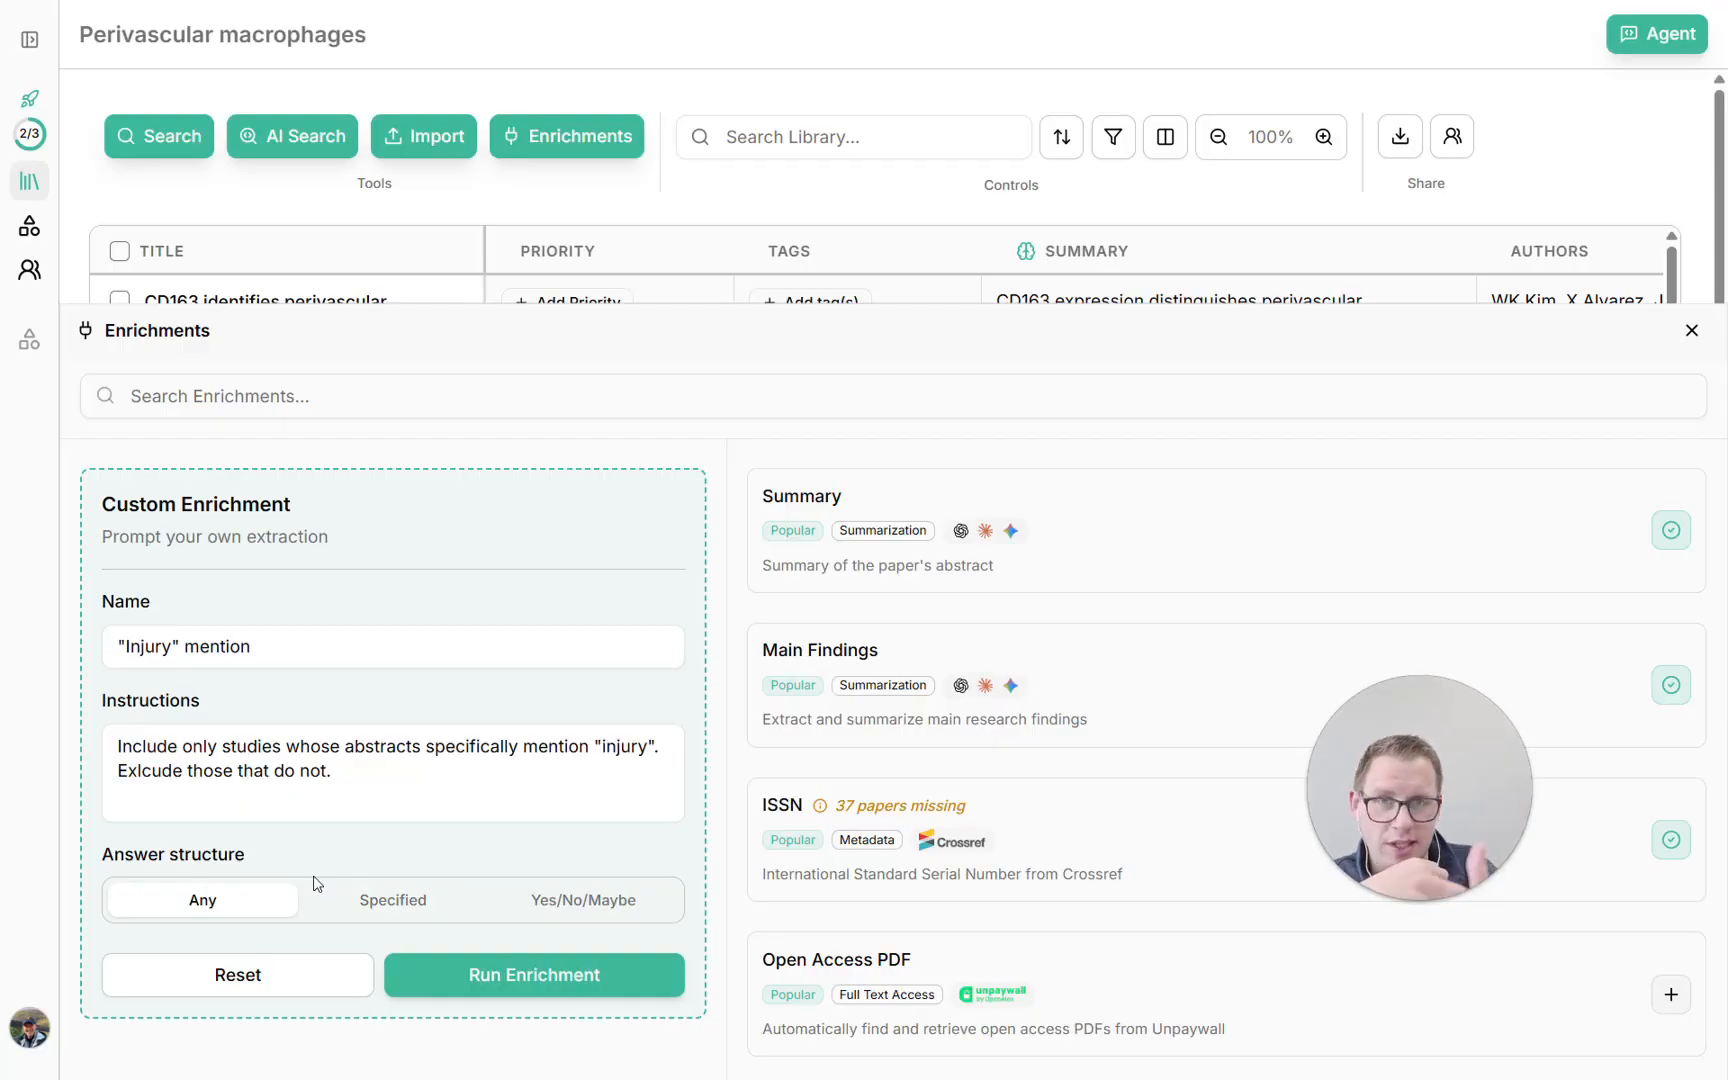
{"action": "left_click", "coordinate": [390, 899]}
{"action": "left_click", "coordinate": [600, 910]}
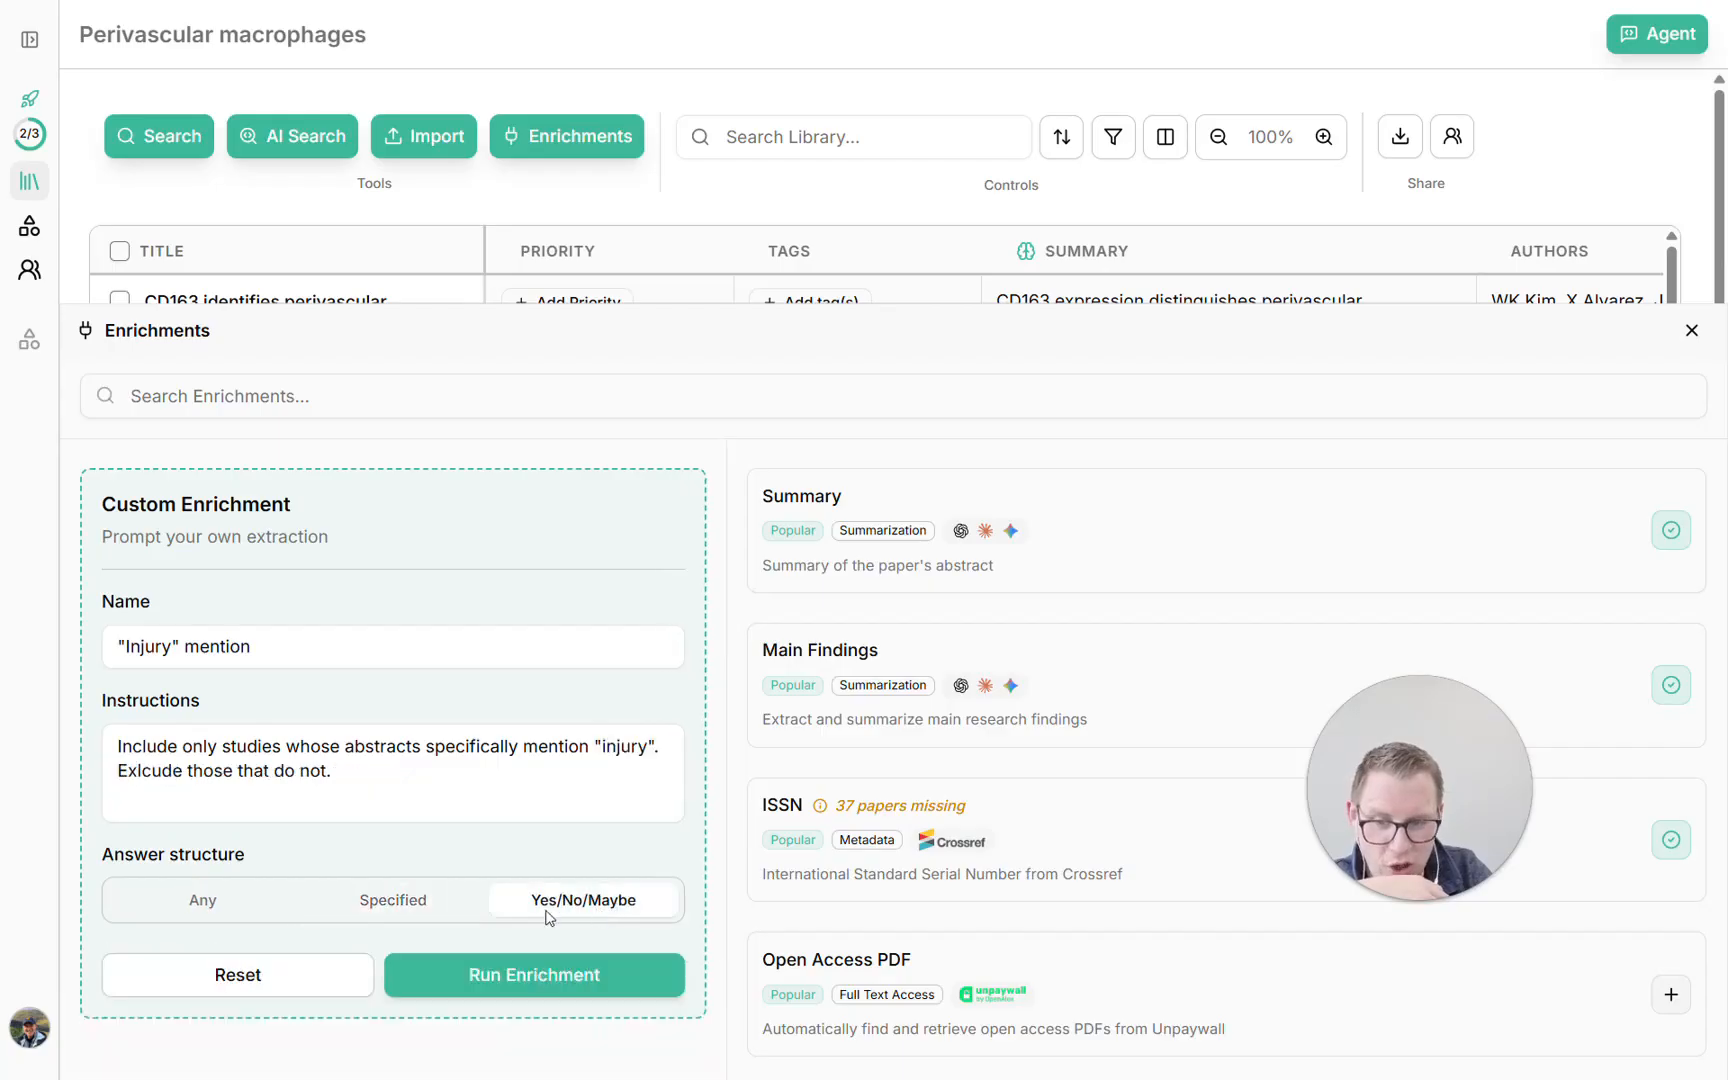
Set the answer structure to Specified with the possible answers Include, Exclude and Unsure
{"action": "left_click", "coordinate": [446, 909]}
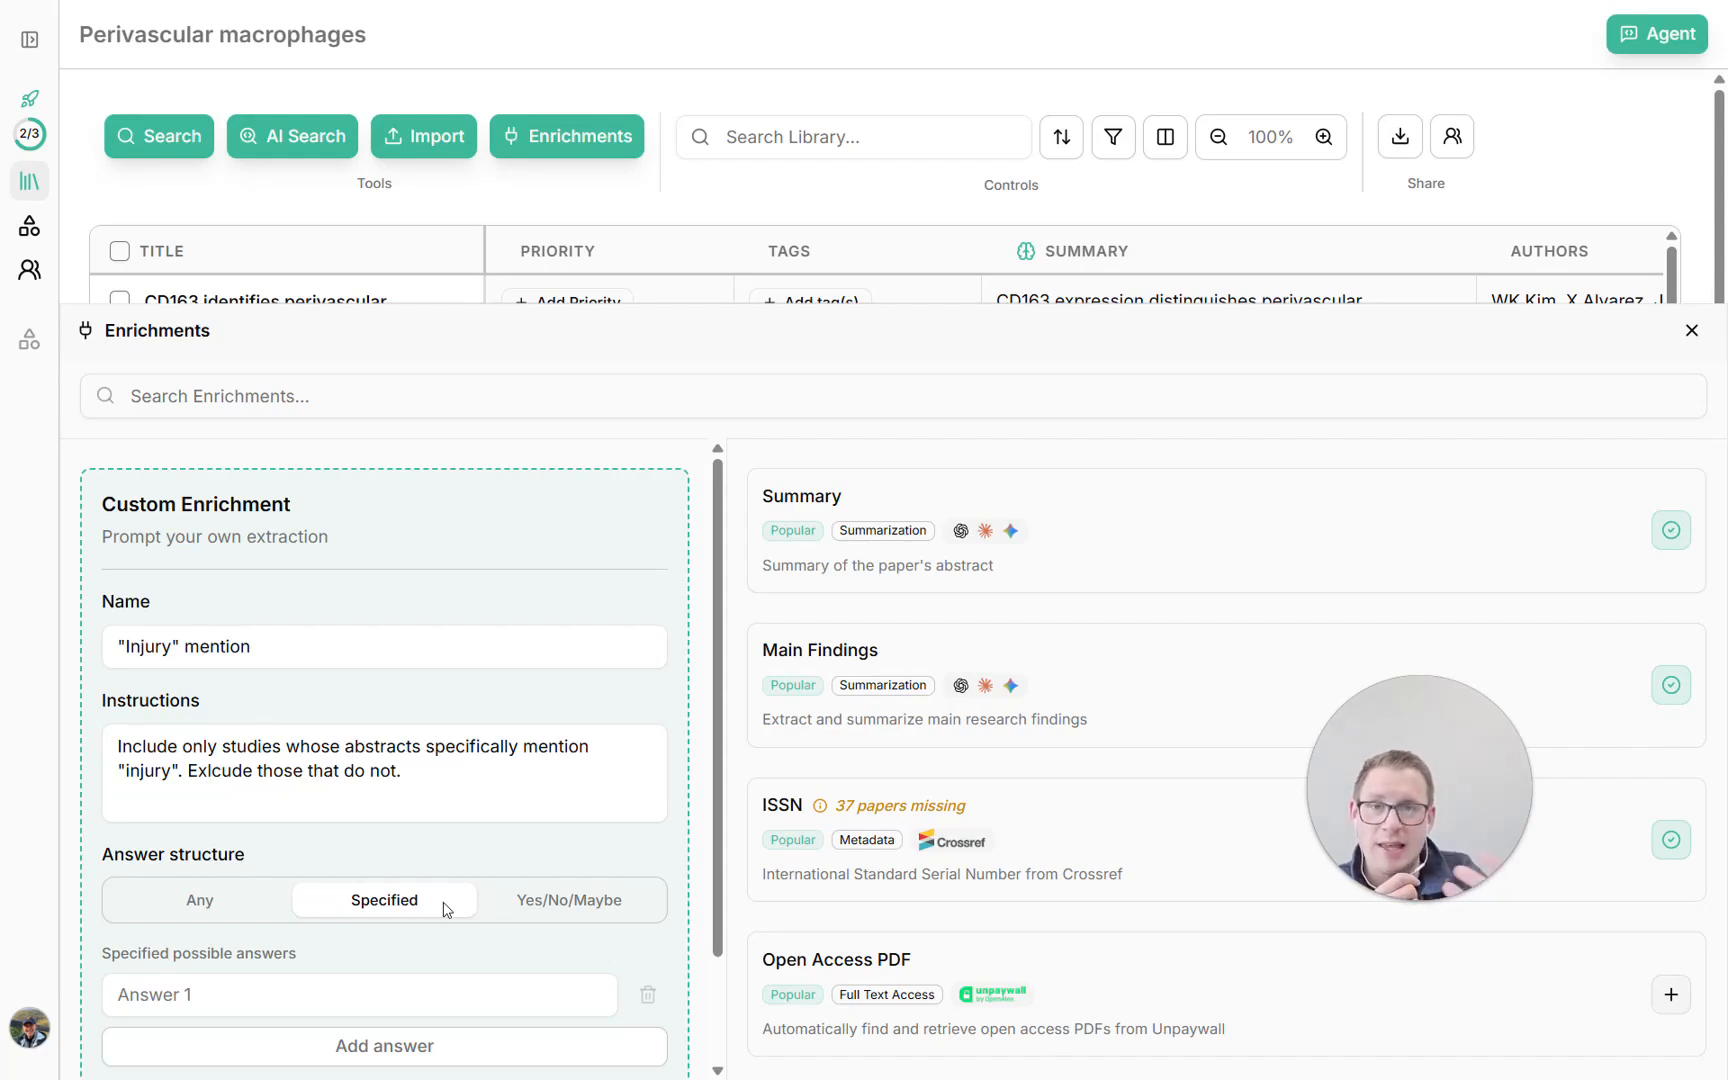
{"action": "left_click", "coordinate": [302, 980]}
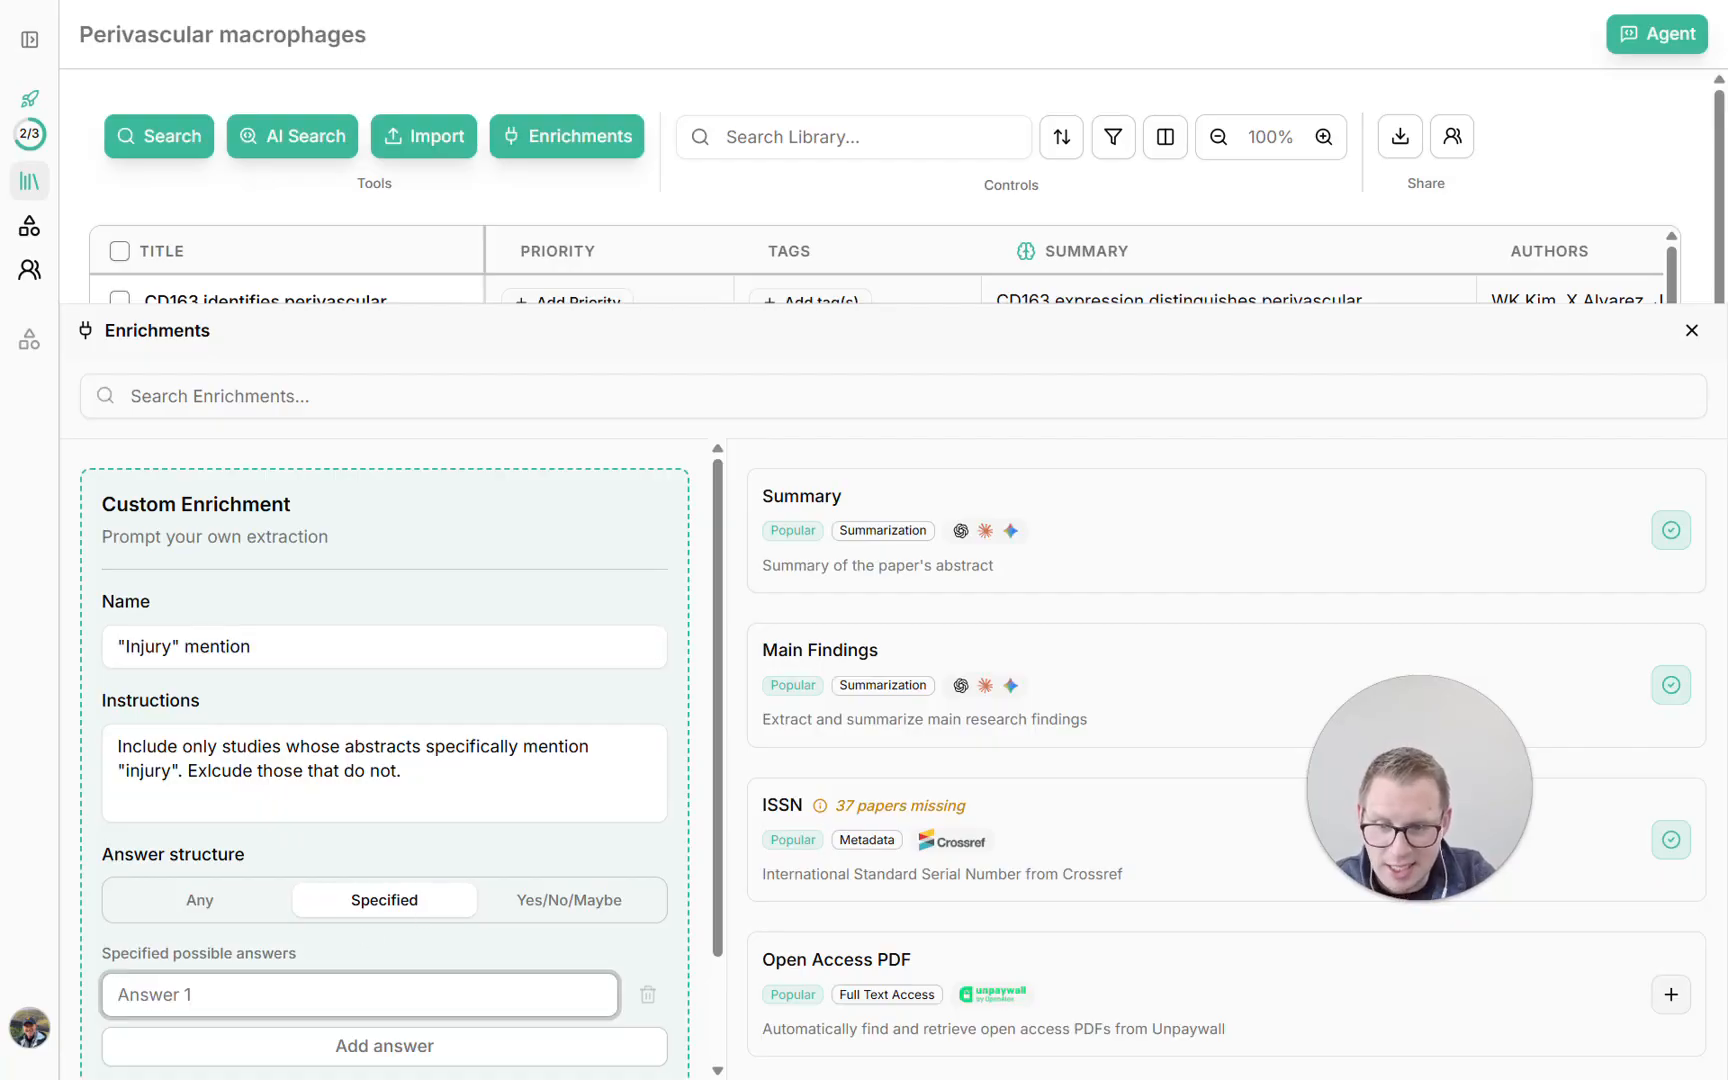
{"action": "type", "text": "Include"}
{"action": "key", "text": "Return"}
{"action": "type", "text": "Exclude"}
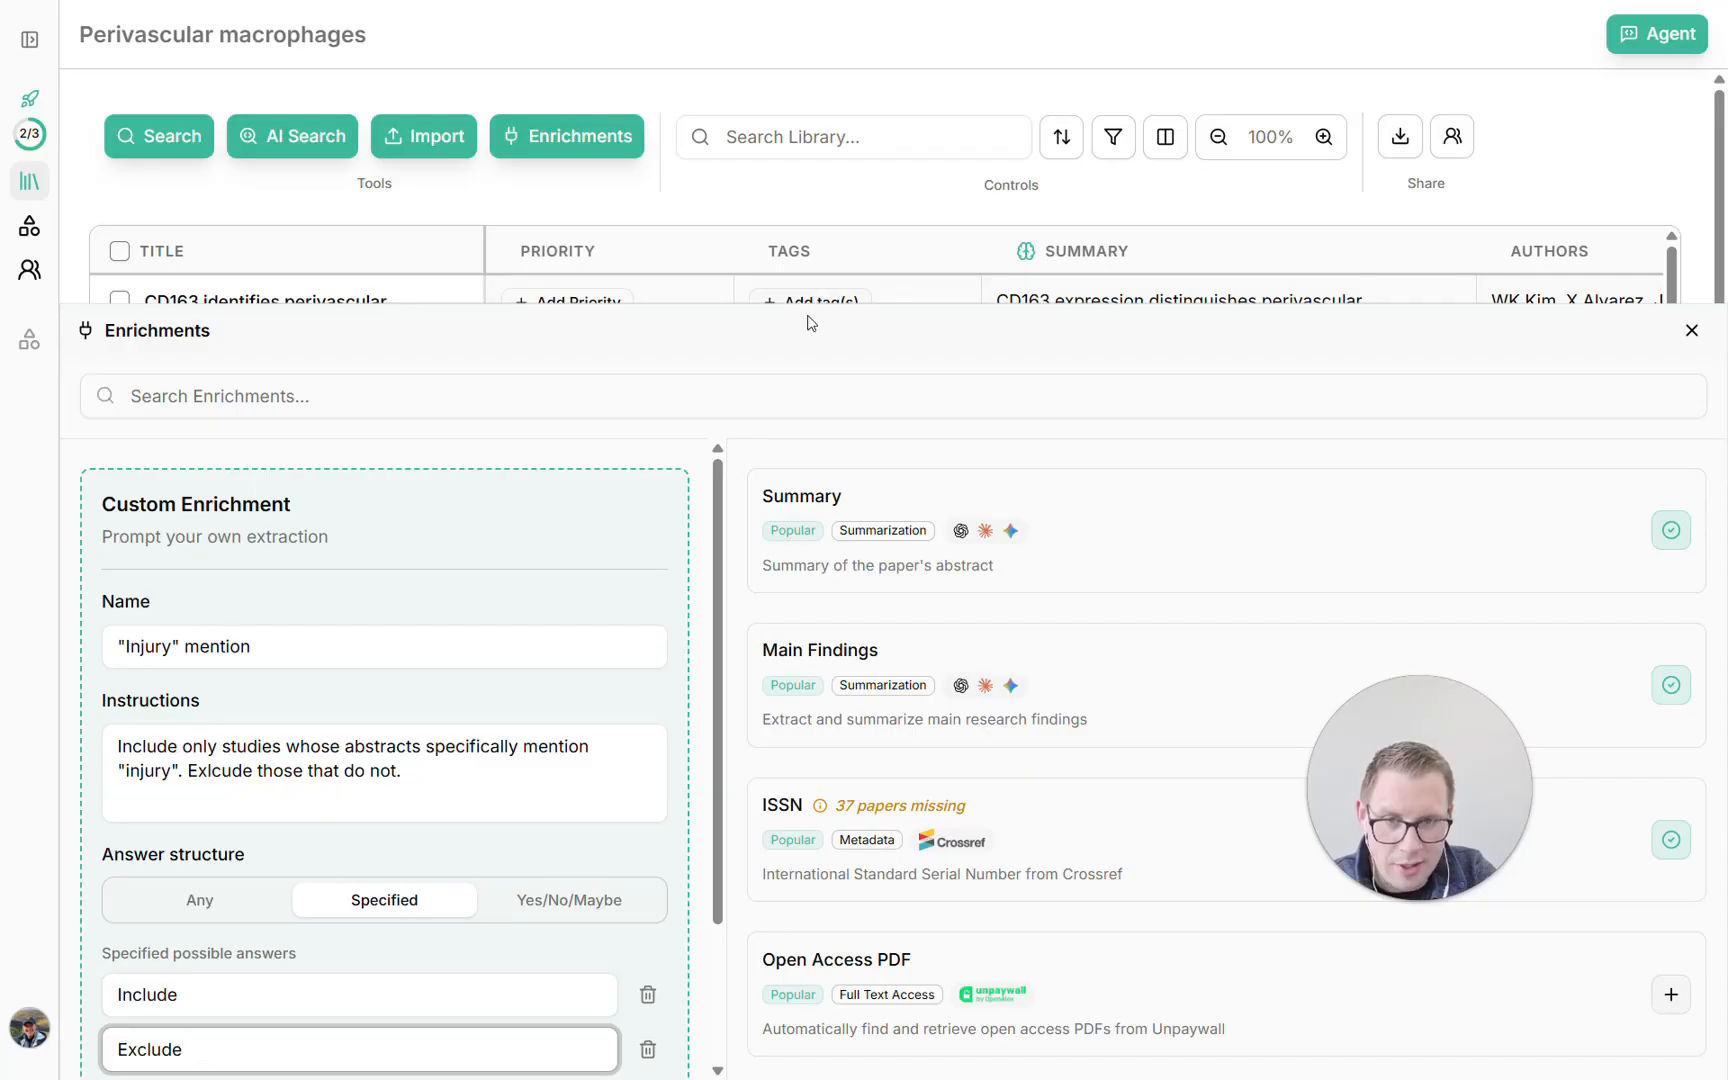
{"action": "scroll", "coordinate": [525, 609], "scroll_direction": "down", "scroll_amount": 2}
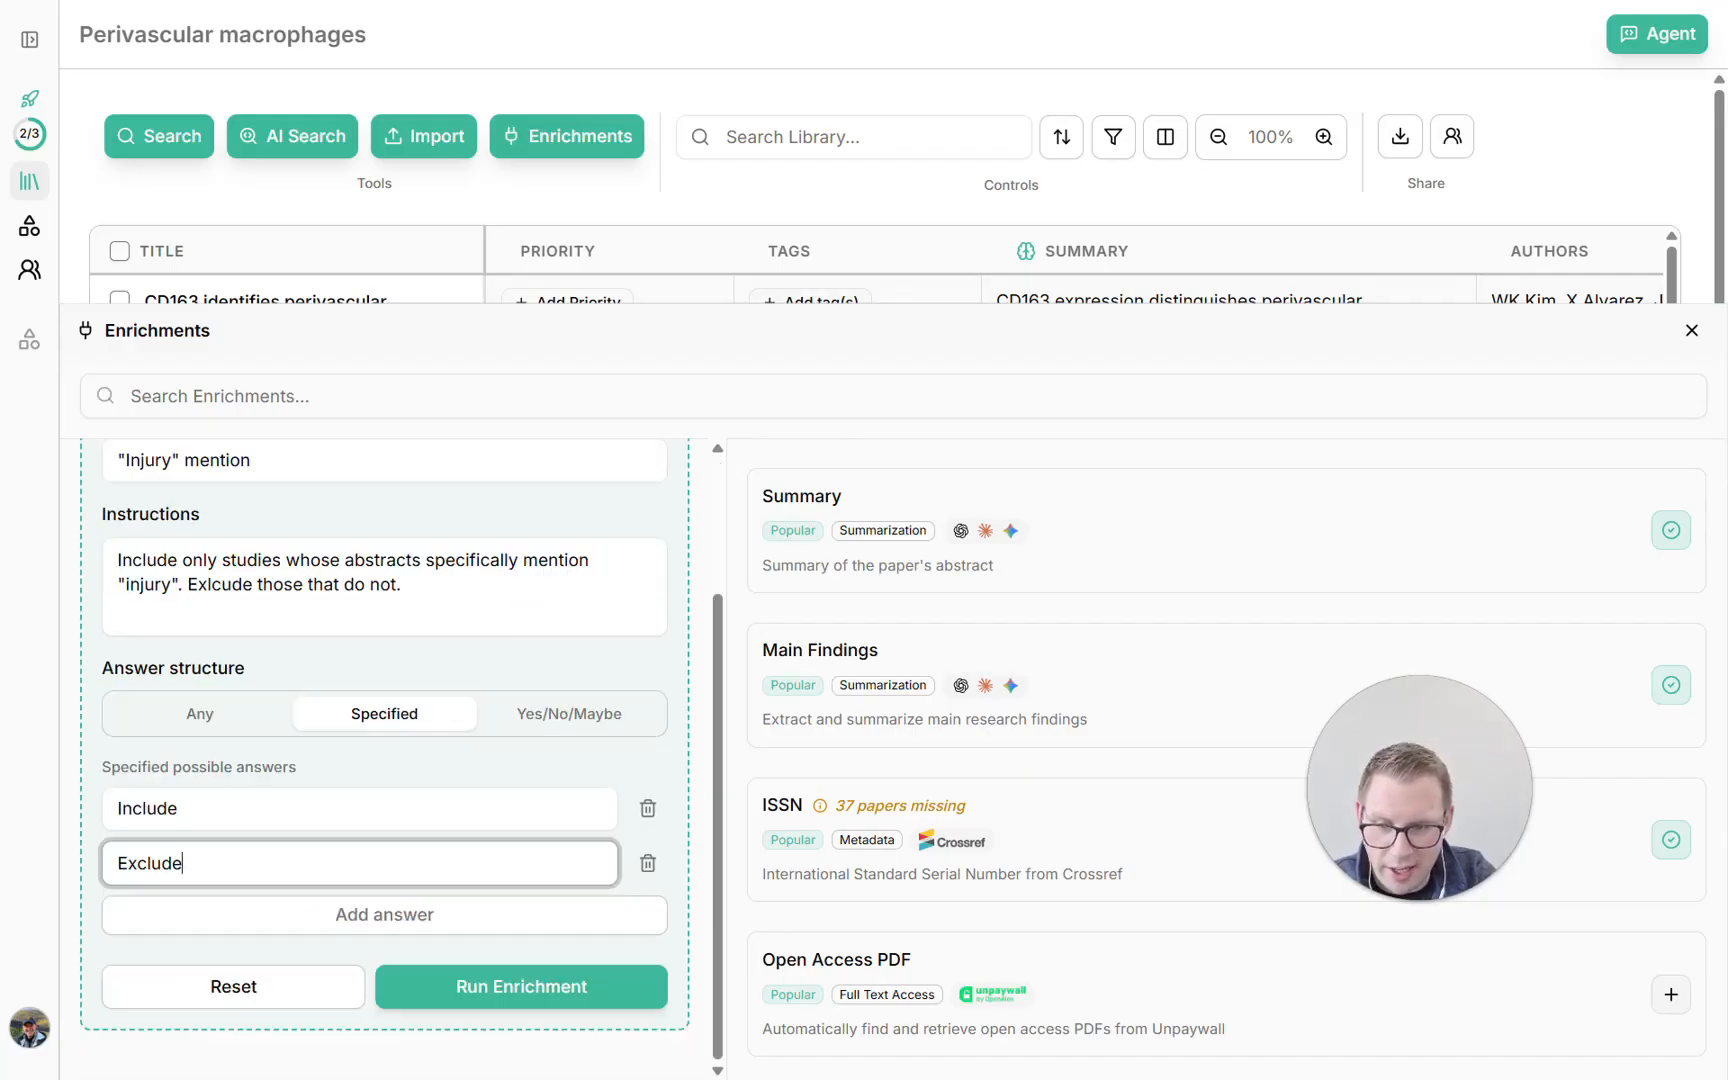
{"action": "key", "text": "Return"}
{"action": "type", "text": "Unsure"}
Correct the misspelled "Exlcude" to "Exclude" in the instructions, run the enrichment and close the enrichments
{"action": "left_click", "coordinate": [208, 585]}
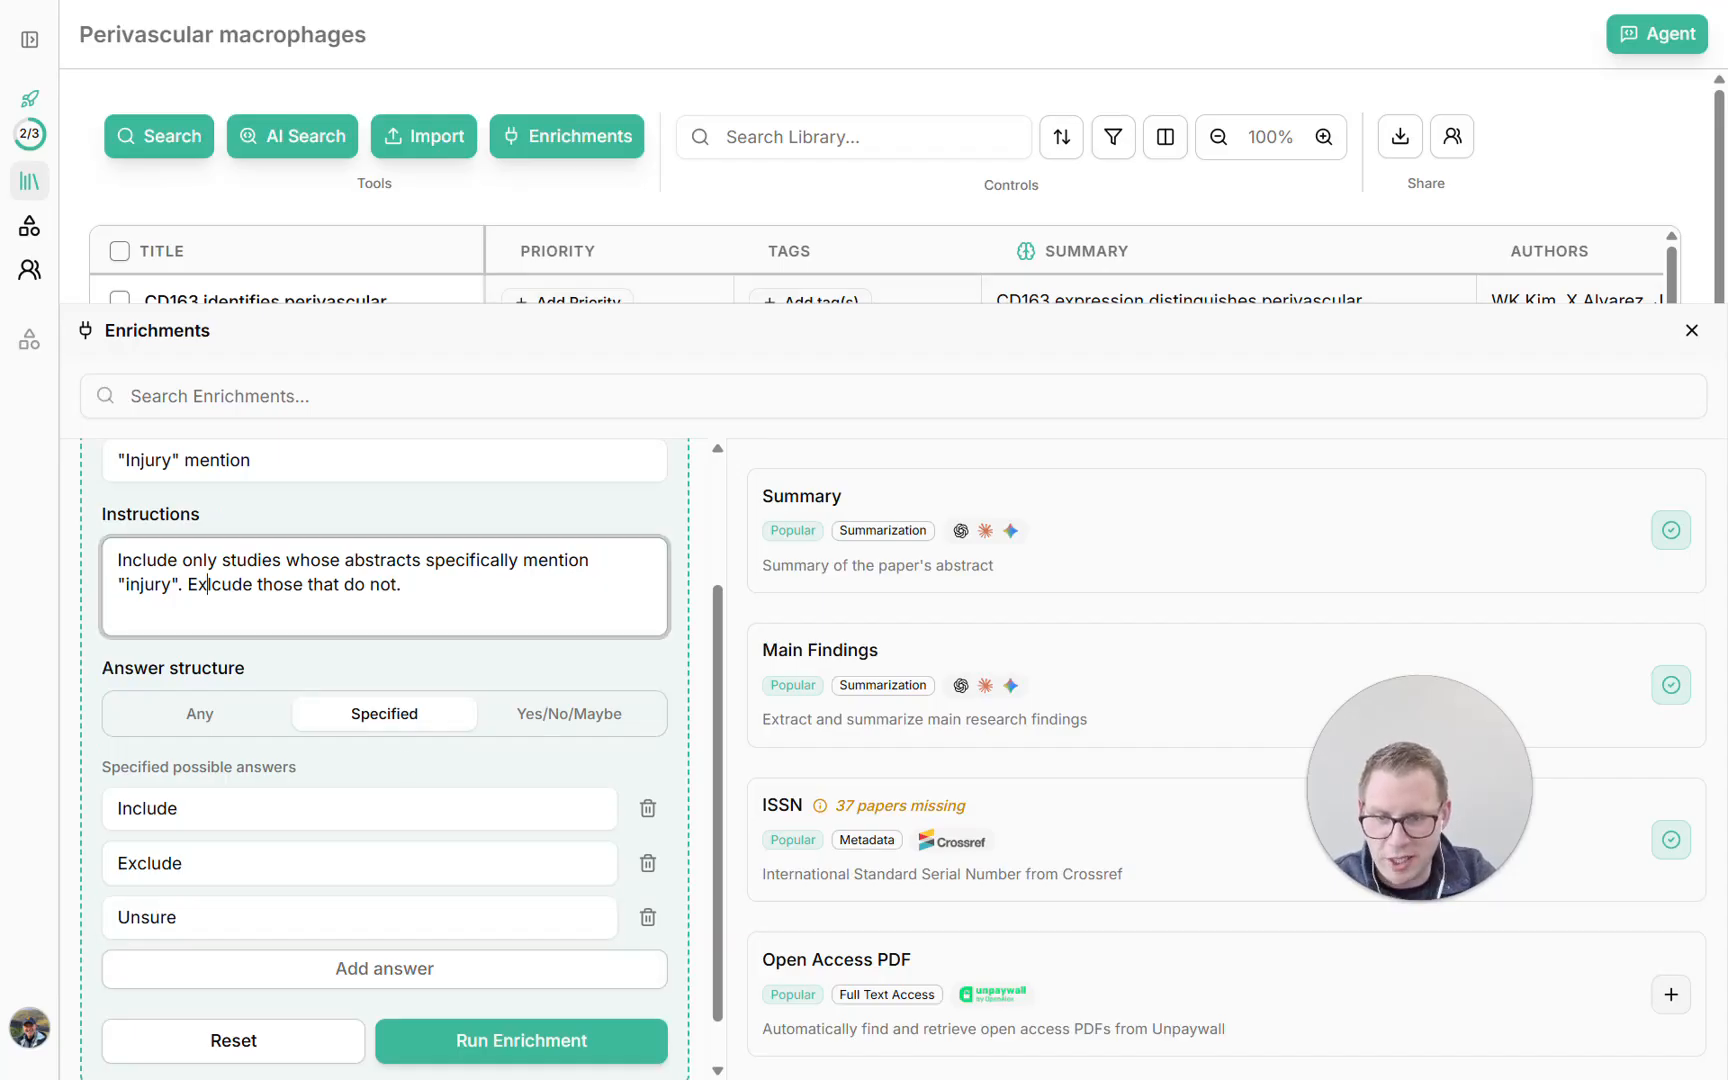
{"action": "key", "text": "BackSpace"}
{"action": "key", "text": "BackSpace"}
{"action": "type", "text": "cl"}
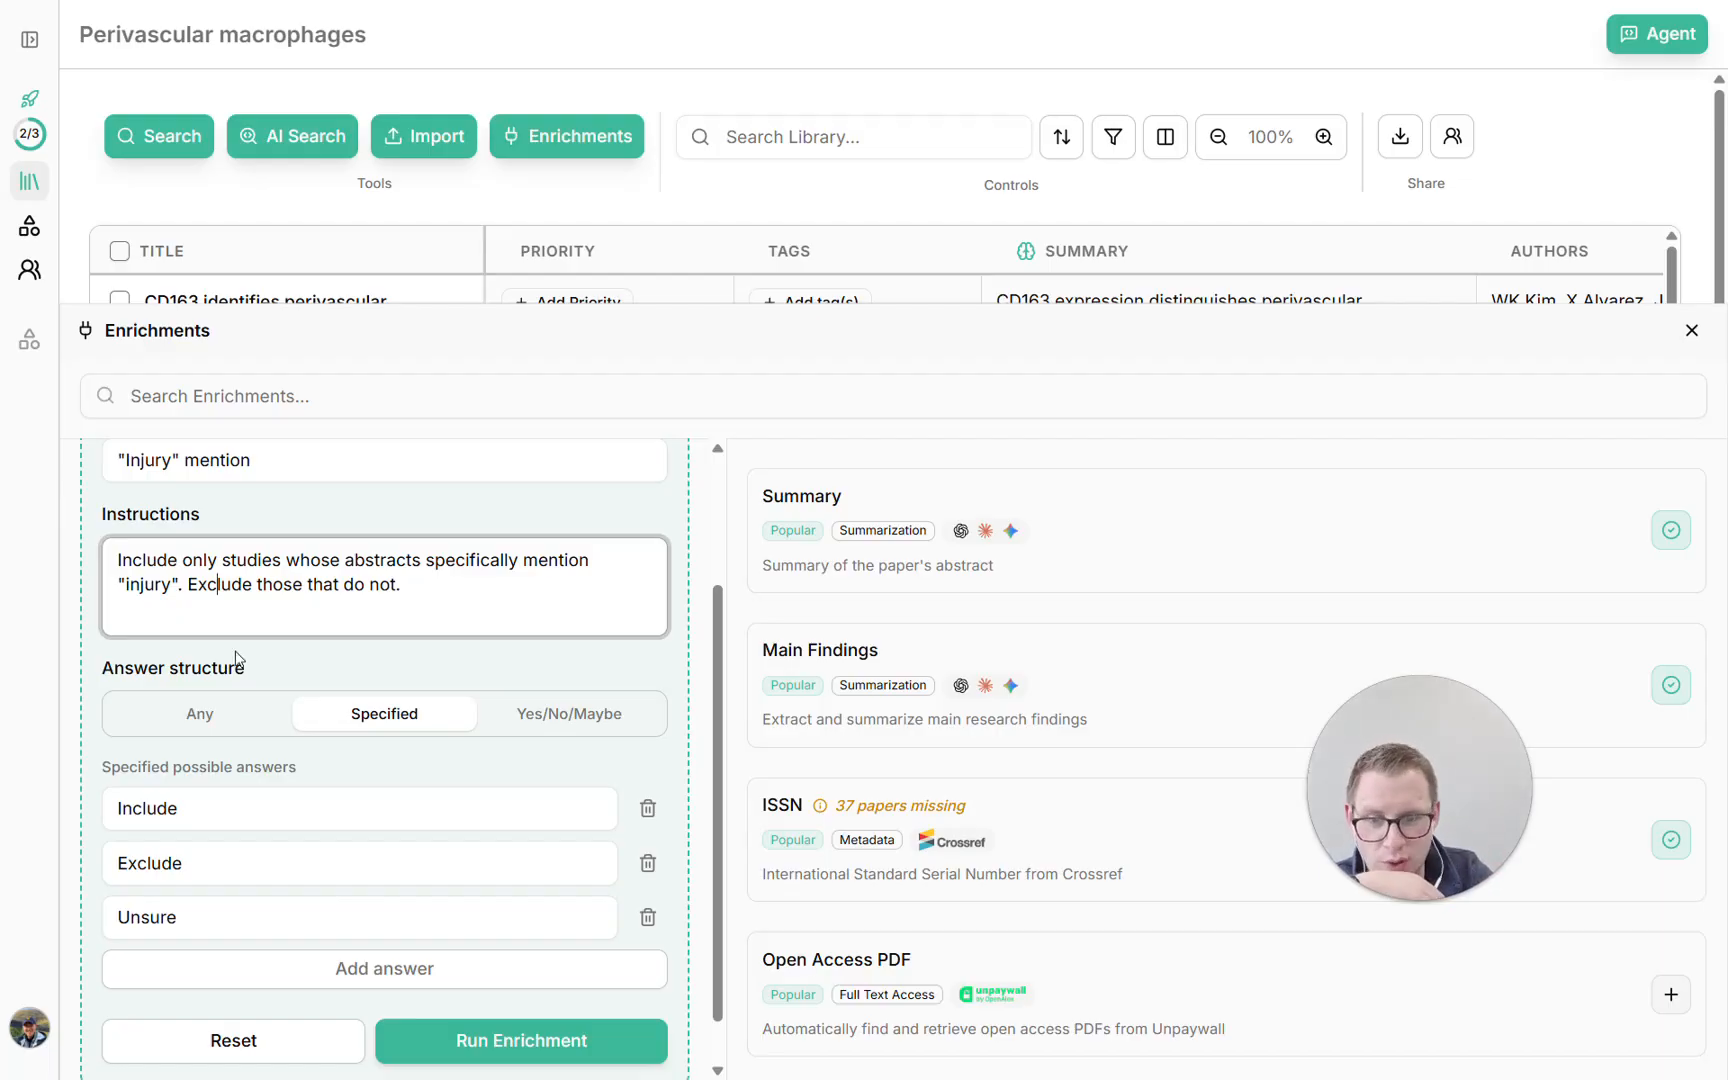
{"action": "left_click", "coordinate": [529, 1054]}
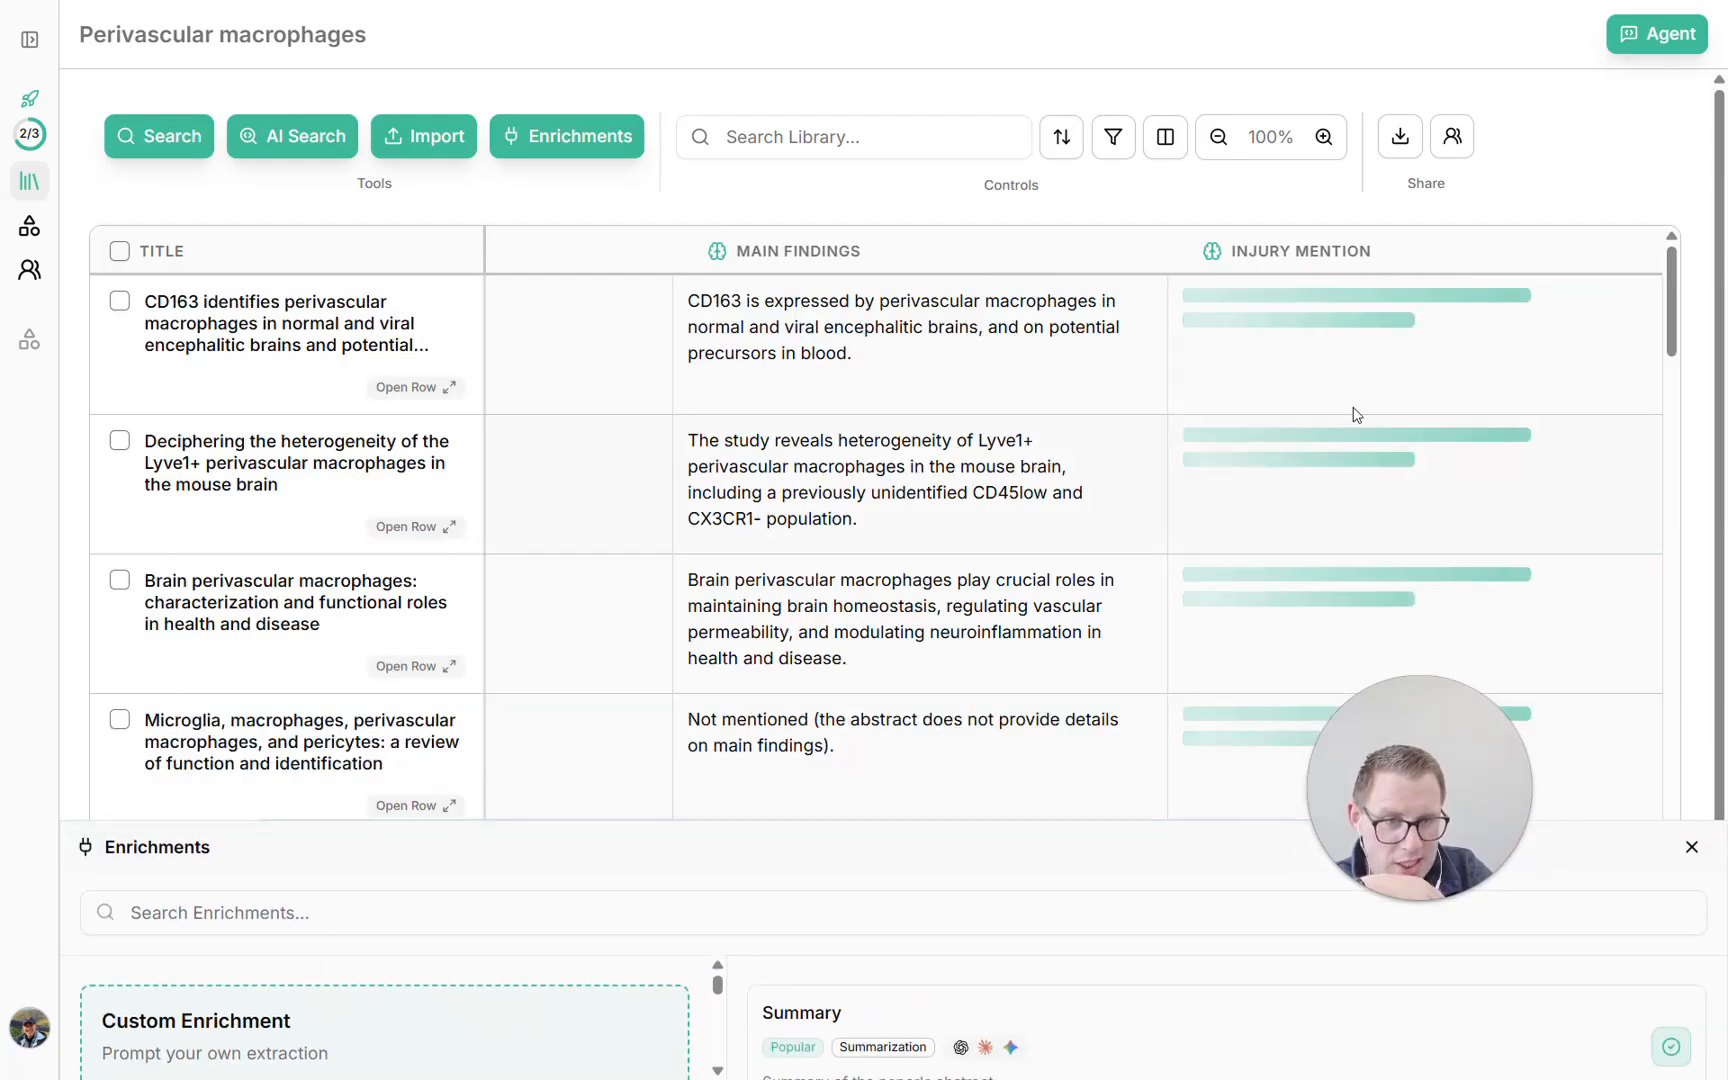
{"action": "left_click", "coordinate": [1691, 848]}
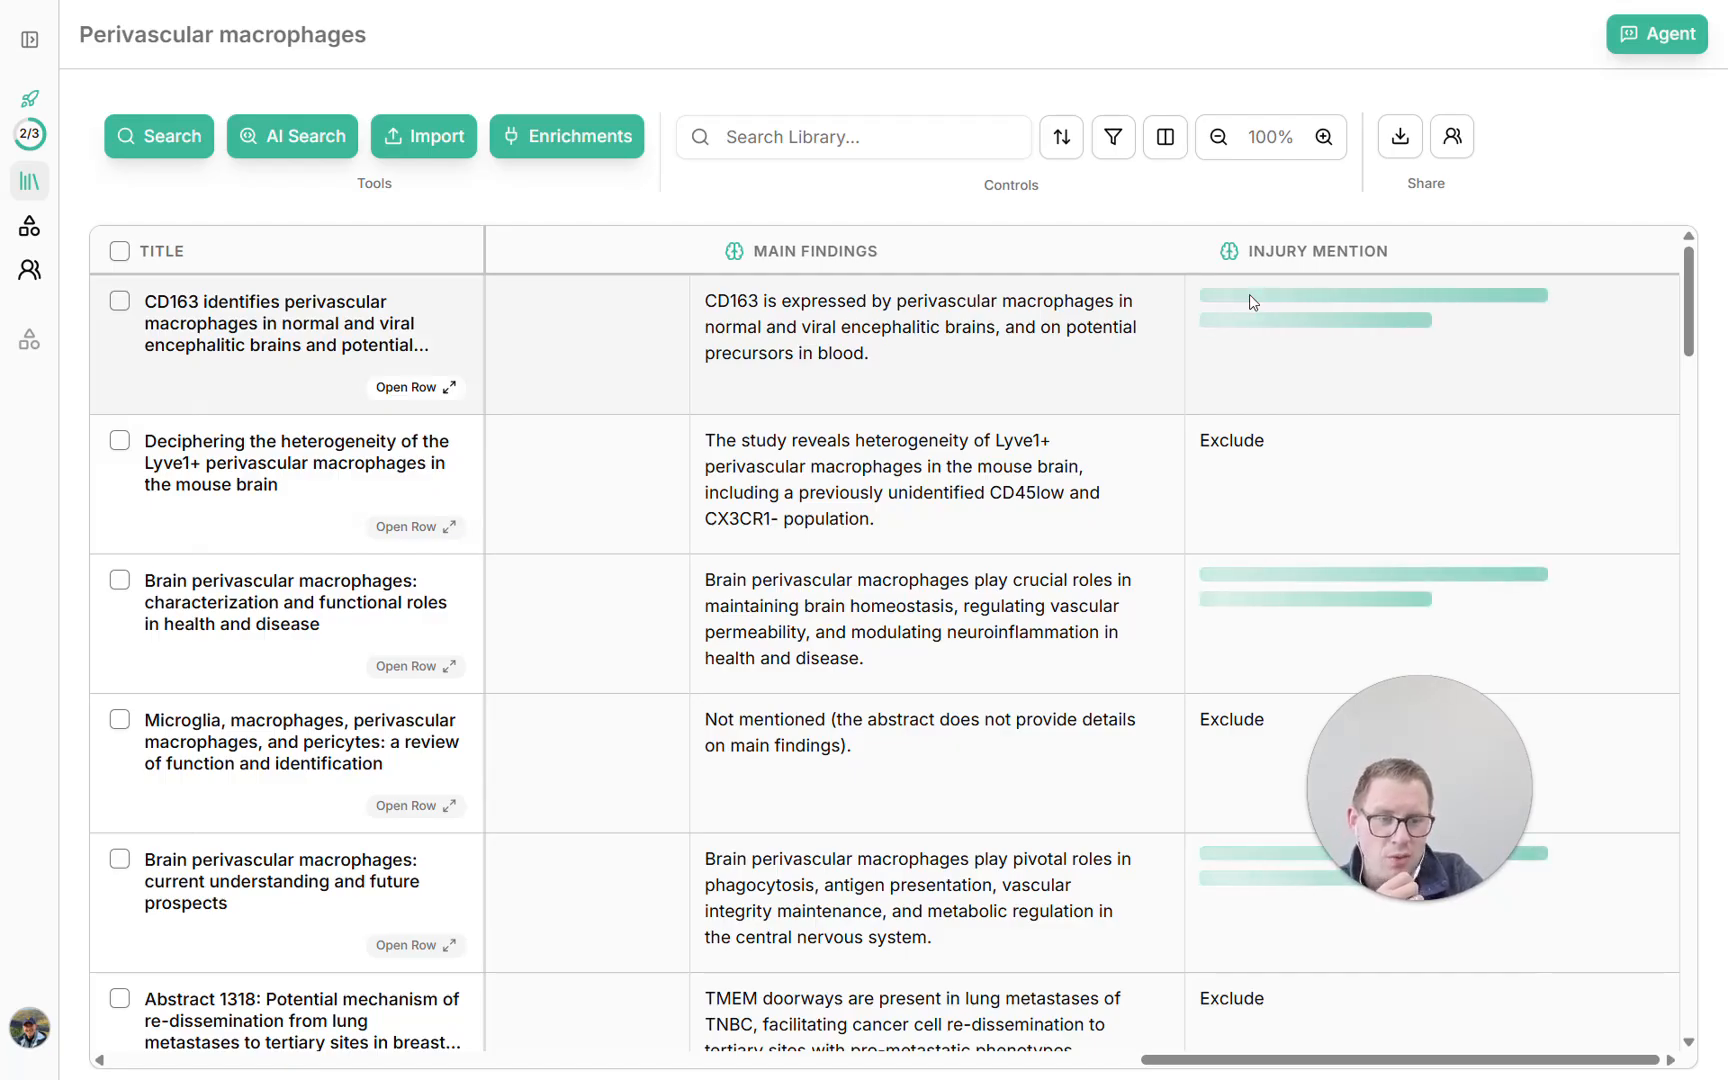
Examine the Include and Exclude answers coming in for the papers in the Injury Mention column
{"action": "scroll", "coordinate": [1249, 294], "scroll_direction": "down", "scroll_amount": 5}
{"action": "scroll", "coordinate": [1252, 300], "scroll_direction": "down", "scroll_amount": 5}
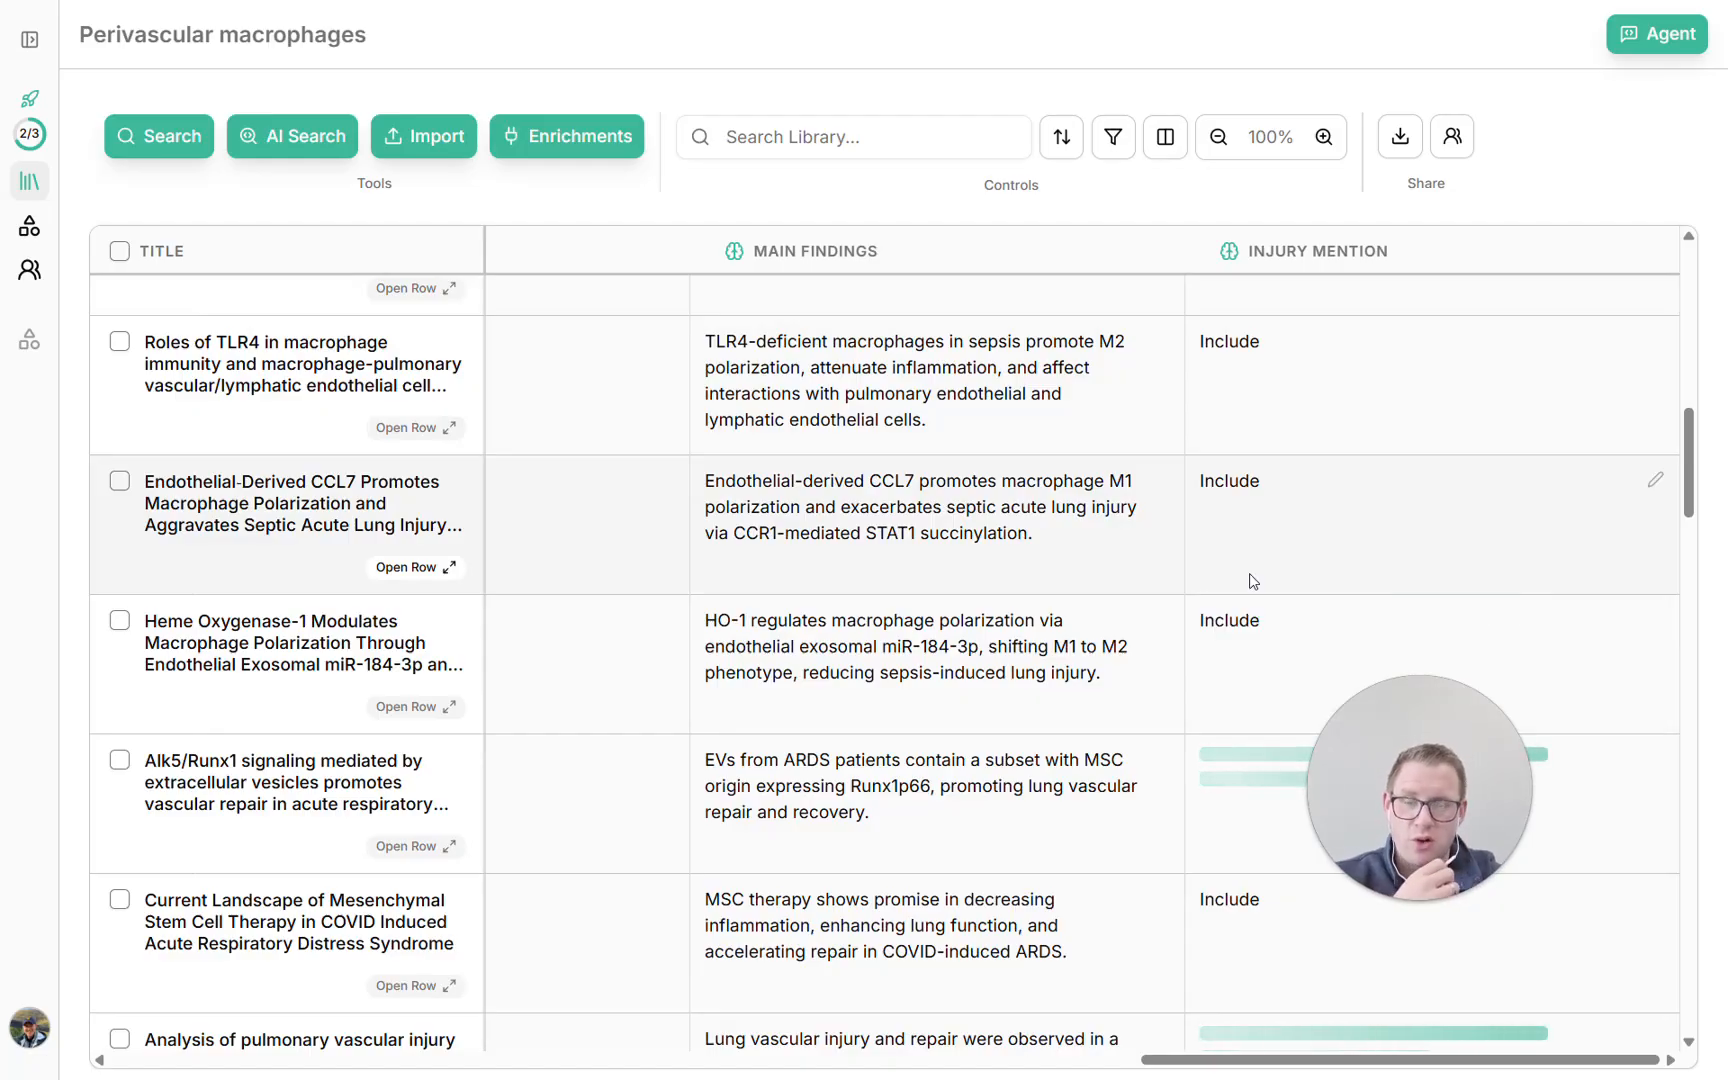
{"action": "scroll", "coordinate": [1250, 575], "scroll_direction": "up", "scroll_amount": 12}
{"action": "scroll", "coordinate": [1250, 575], "scroll_direction": "down", "scroll_amount": 10}
{"action": "scroll", "coordinate": [1252, 581], "scroll_direction": "down", "scroll_amount": 15}
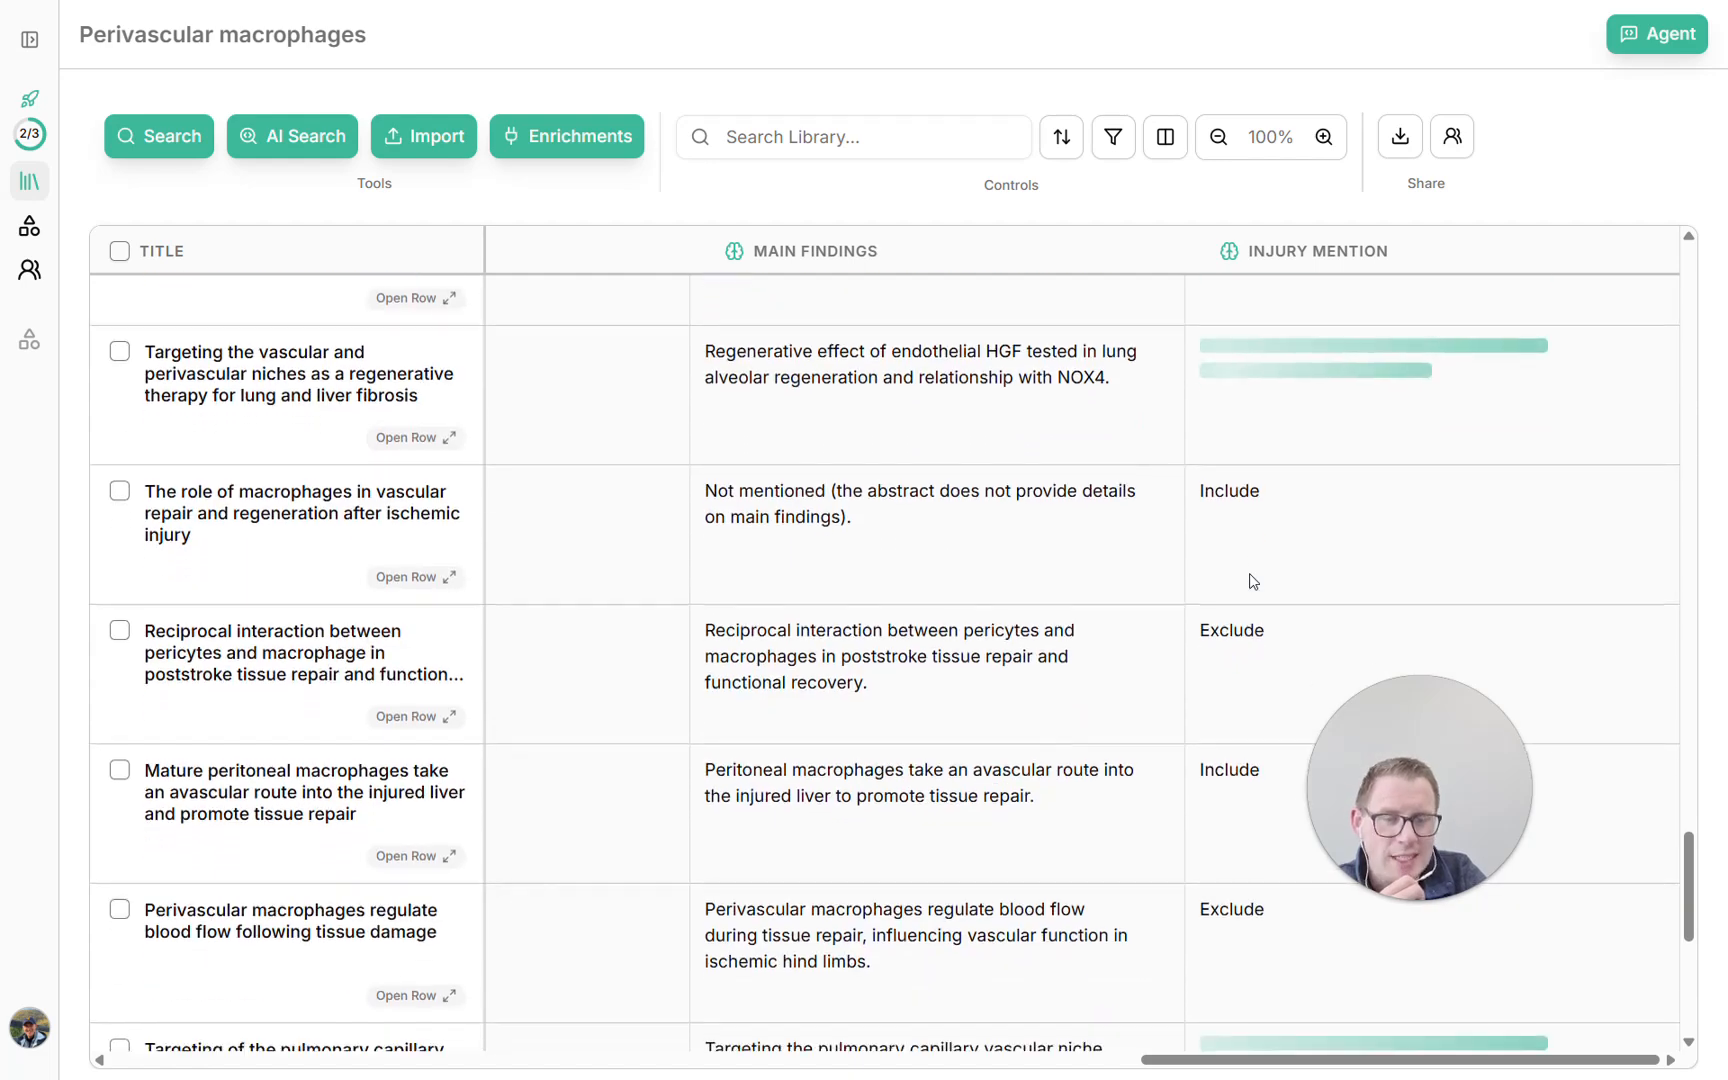
{"action": "scroll", "coordinate": [1252, 581], "scroll_direction": "down", "scroll_amount": 5}
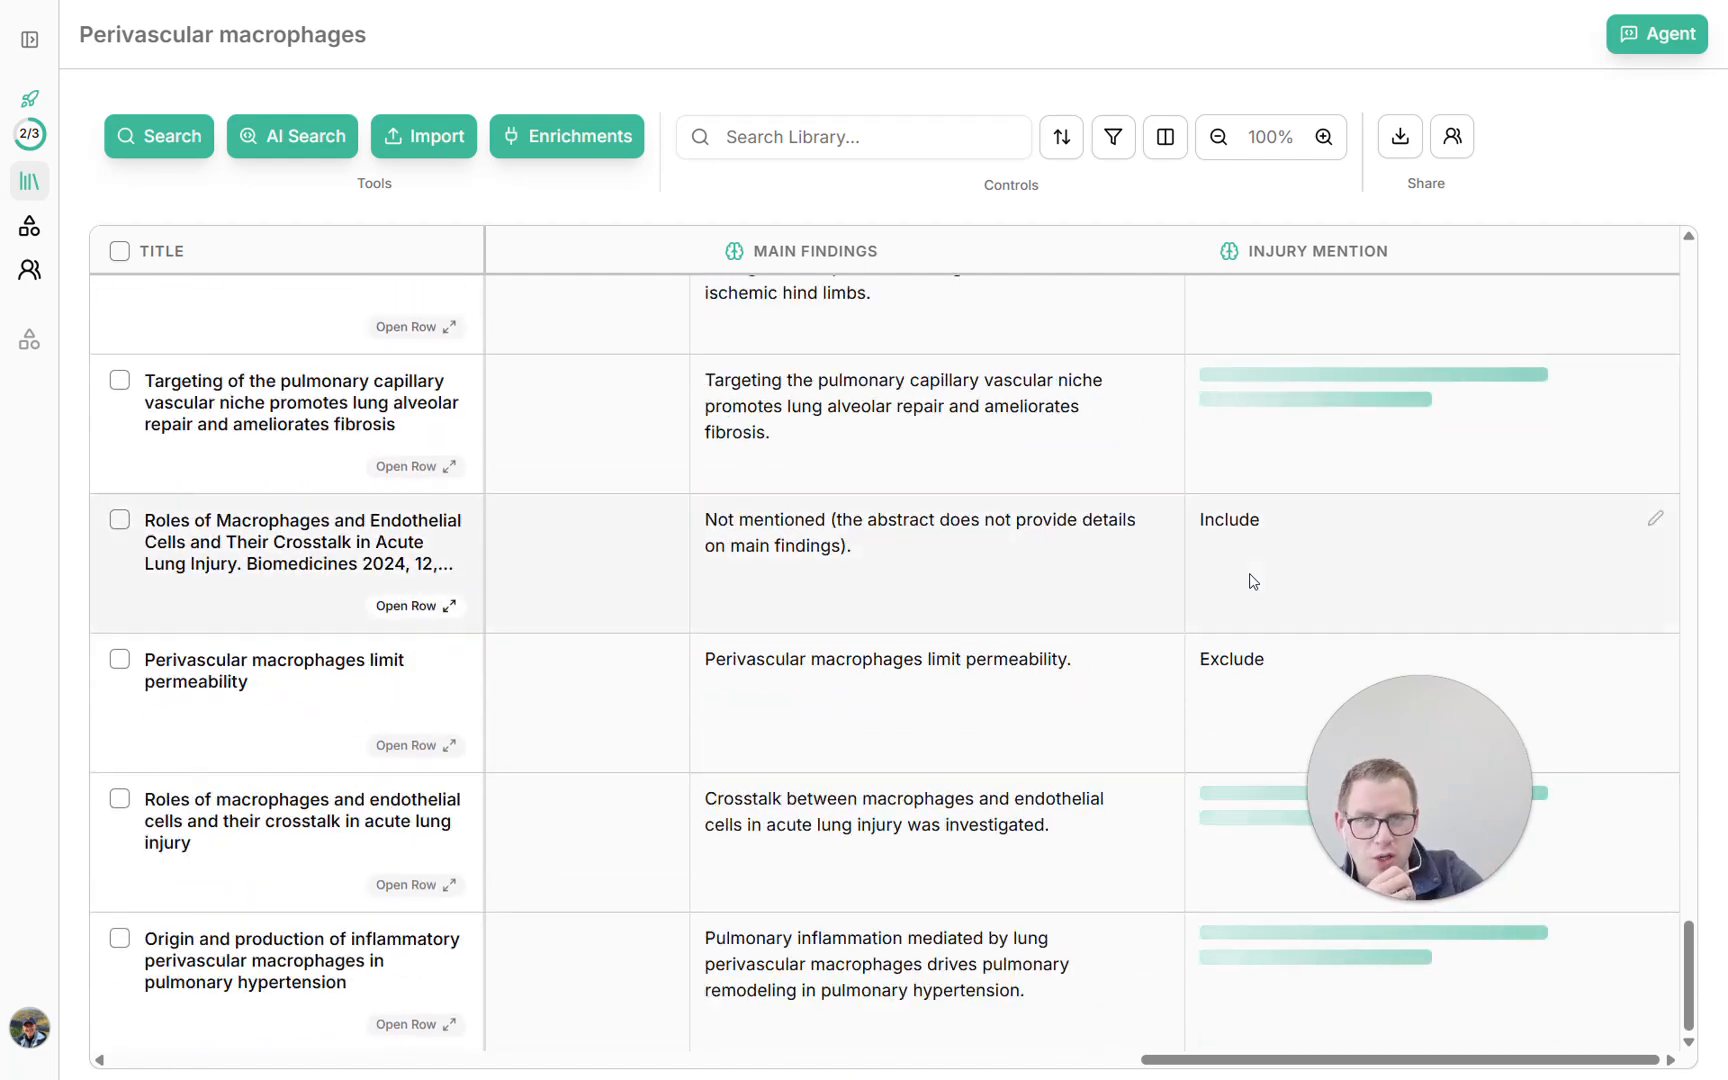
{"action": "scroll", "coordinate": [1252, 581], "scroll_direction": "up", "scroll_amount": 12}
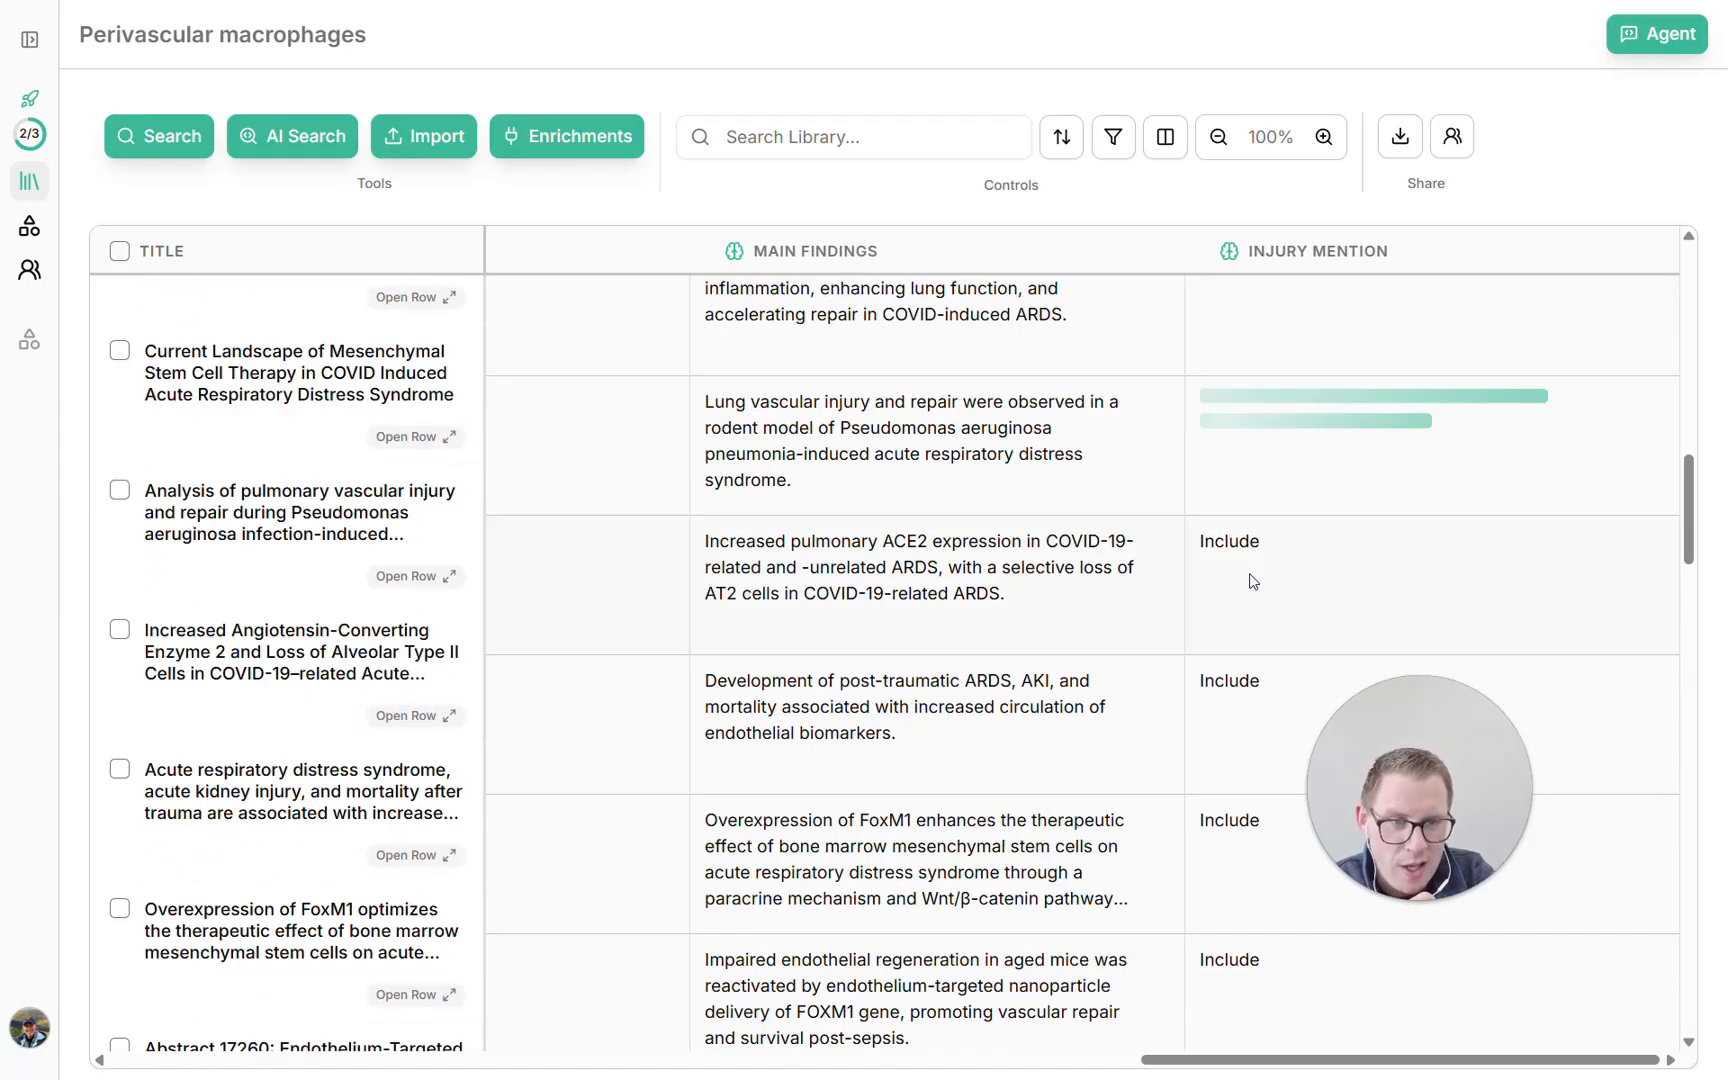
{"action": "scroll", "coordinate": [1252, 581], "scroll_direction": "up", "scroll_amount": 10}
{"action": "scroll", "coordinate": [1252, 581], "scroll_direction": "right", "scroll_amount": 2}
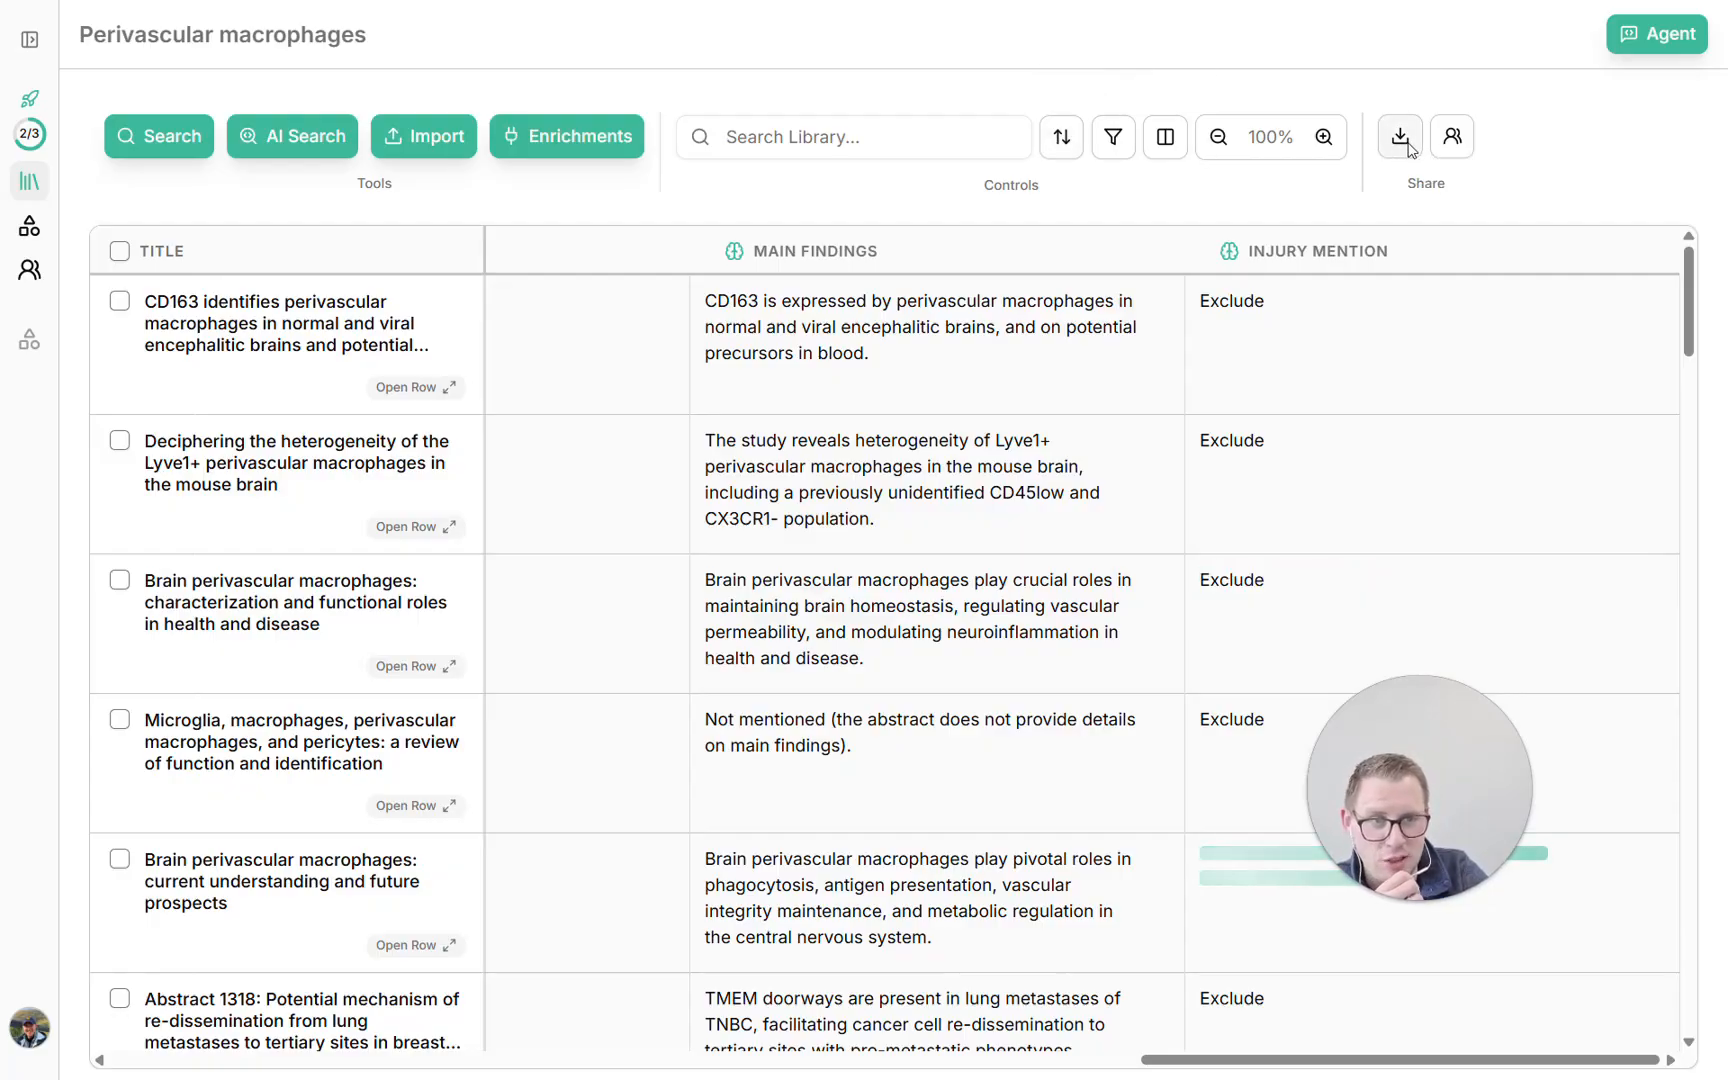
Look at the export formats offered for the library without exporting anything
{"action": "left_click", "coordinate": [1400, 140]}
{"action": "left_click", "coordinate": [1636, 200]}
{"action": "scroll", "coordinate": [1427, 609], "scroll_direction": "down", "scroll_amount": 2}
{"action": "left_click", "coordinate": [1402, 142]}
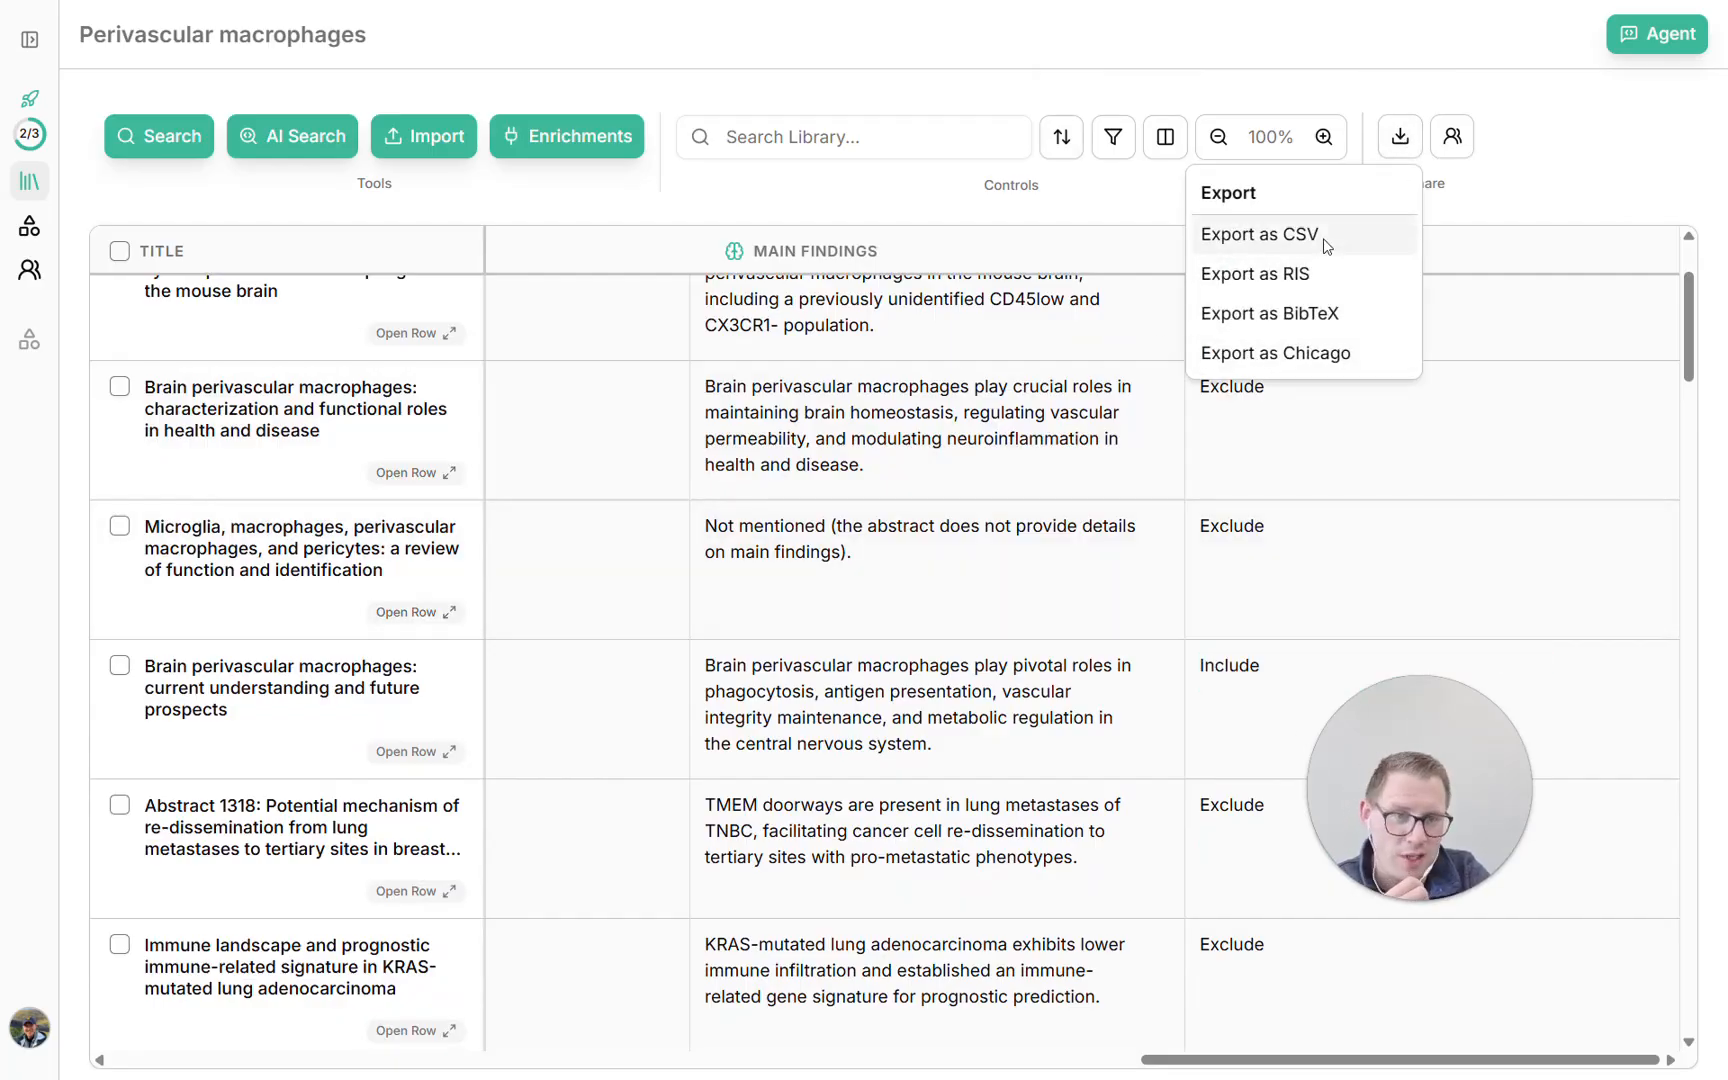
{"action": "left_click", "coordinate": [1618, 172]}
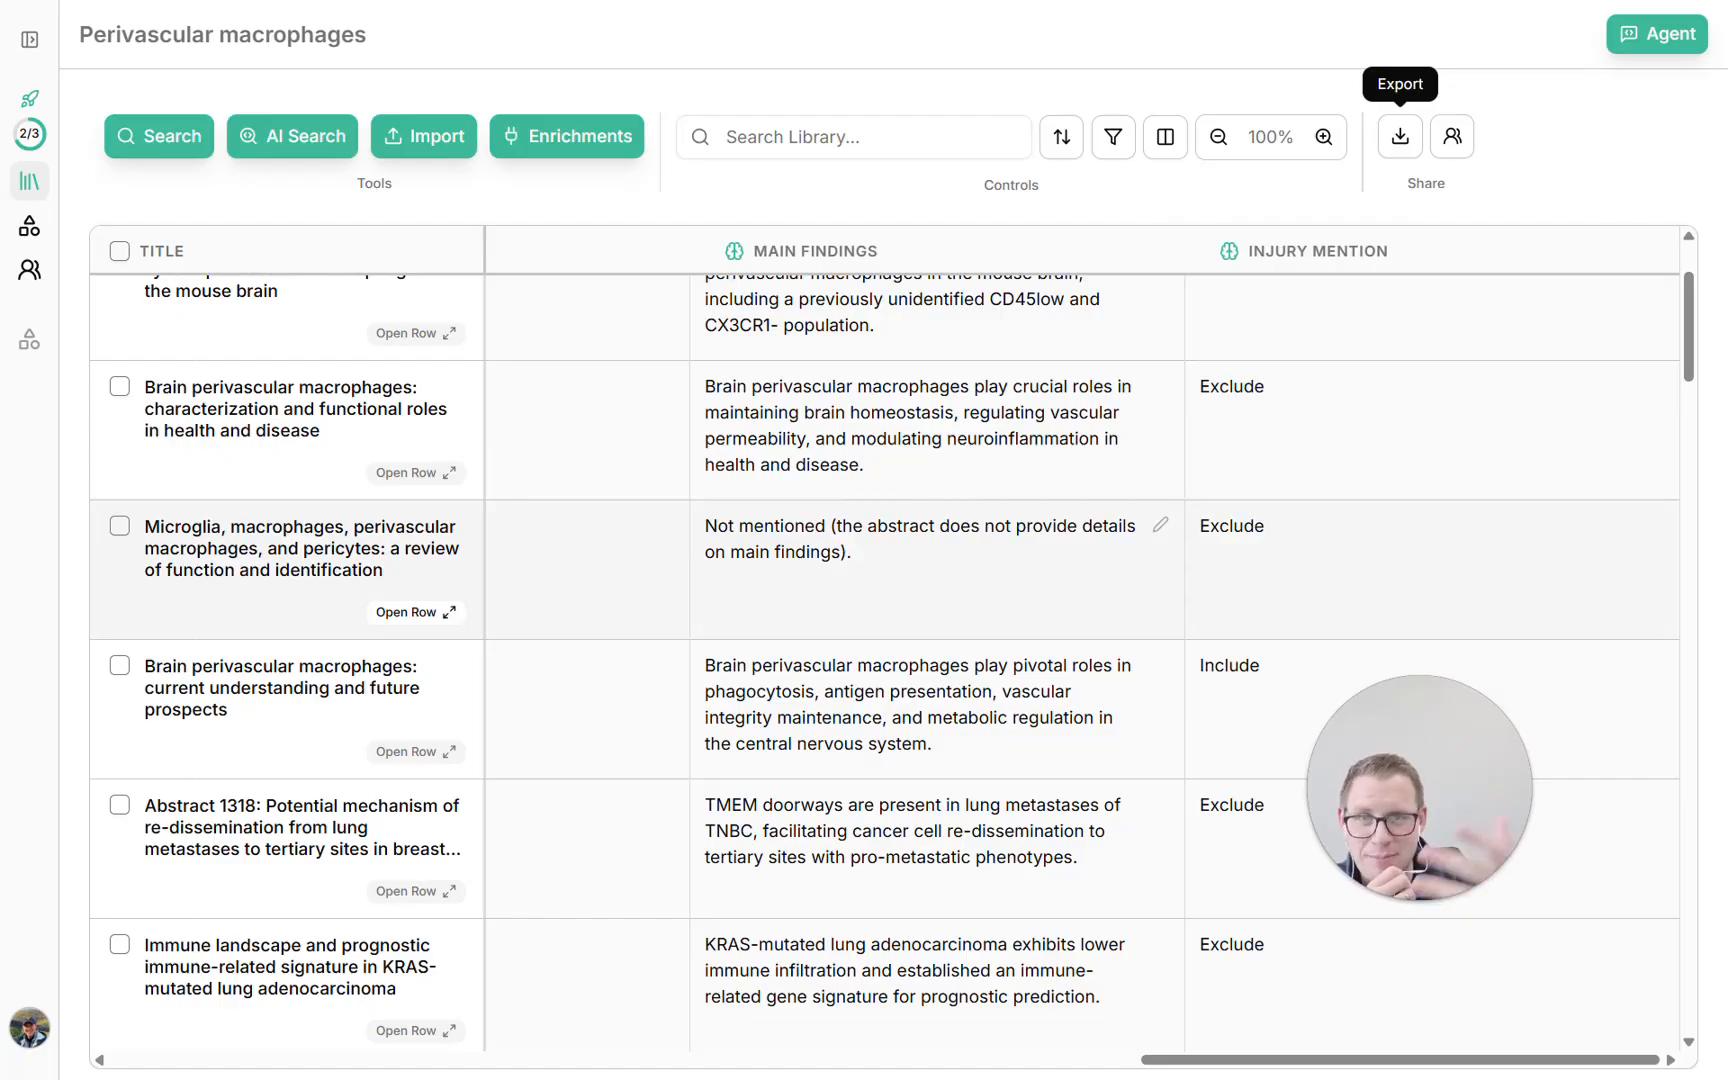
Review the Main Findings and Injury Mention answers for the papers down to the end of the library
{"action": "scroll", "coordinate": [846, 455], "scroll_direction": "down", "scroll_amount": 20}
{"action": "scroll", "coordinate": [846, 455], "scroll_direction": "left", "scroll_amount": 2}
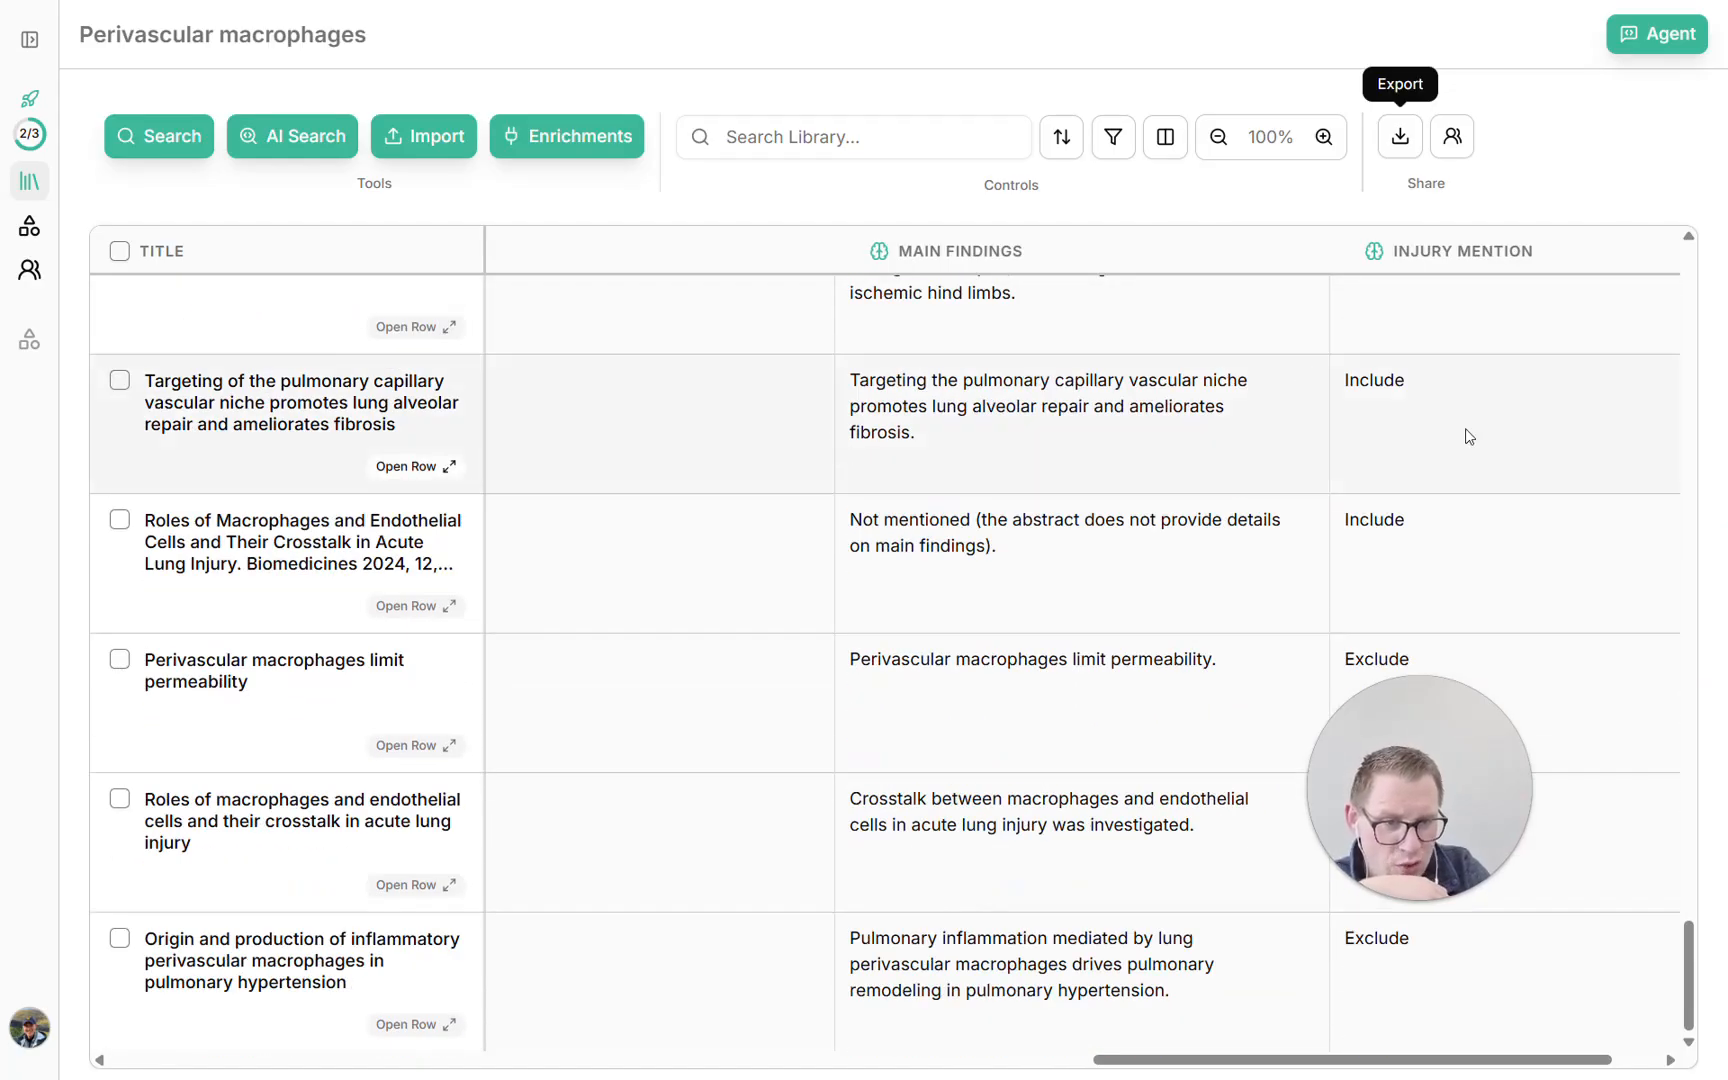
{"action": "scroll", "coordinate": [1470, 436], "scroll_direction": "up", "scroll_amount": 20}
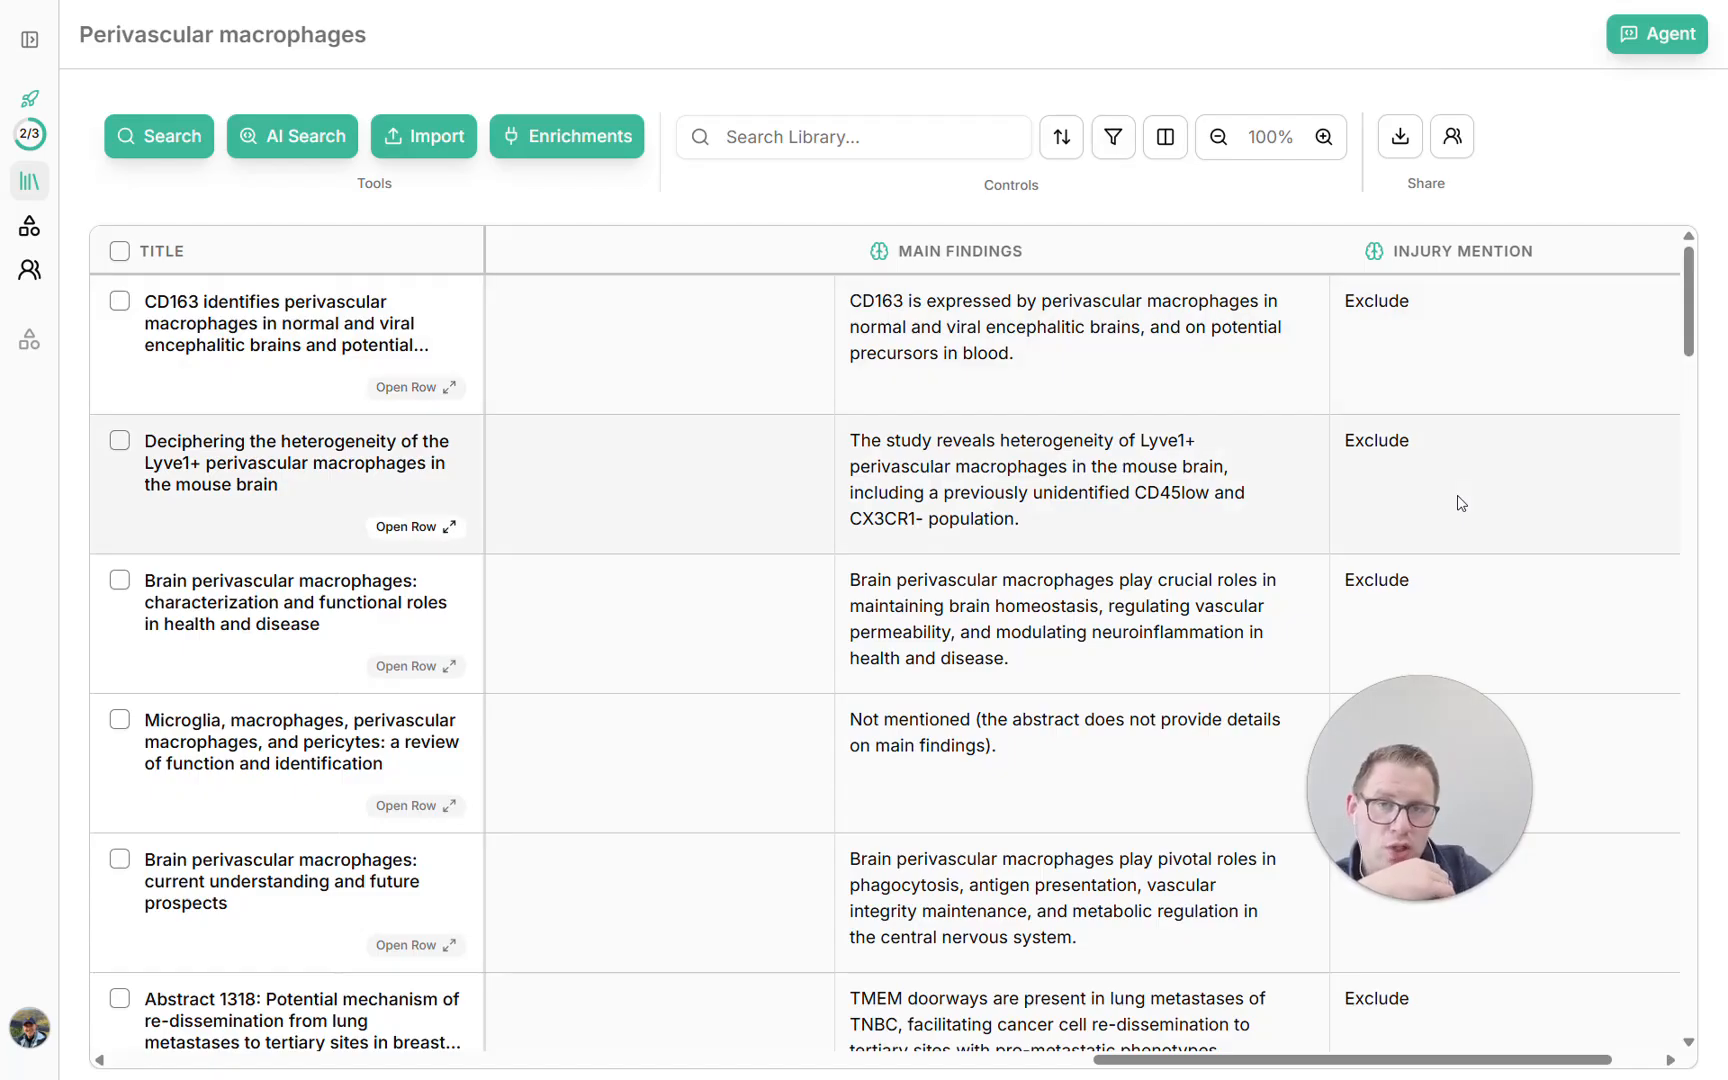
{"action": "scroll", "coordinate": [1400, 501], "scroll_direction": "left", "scroll_amount": 10}
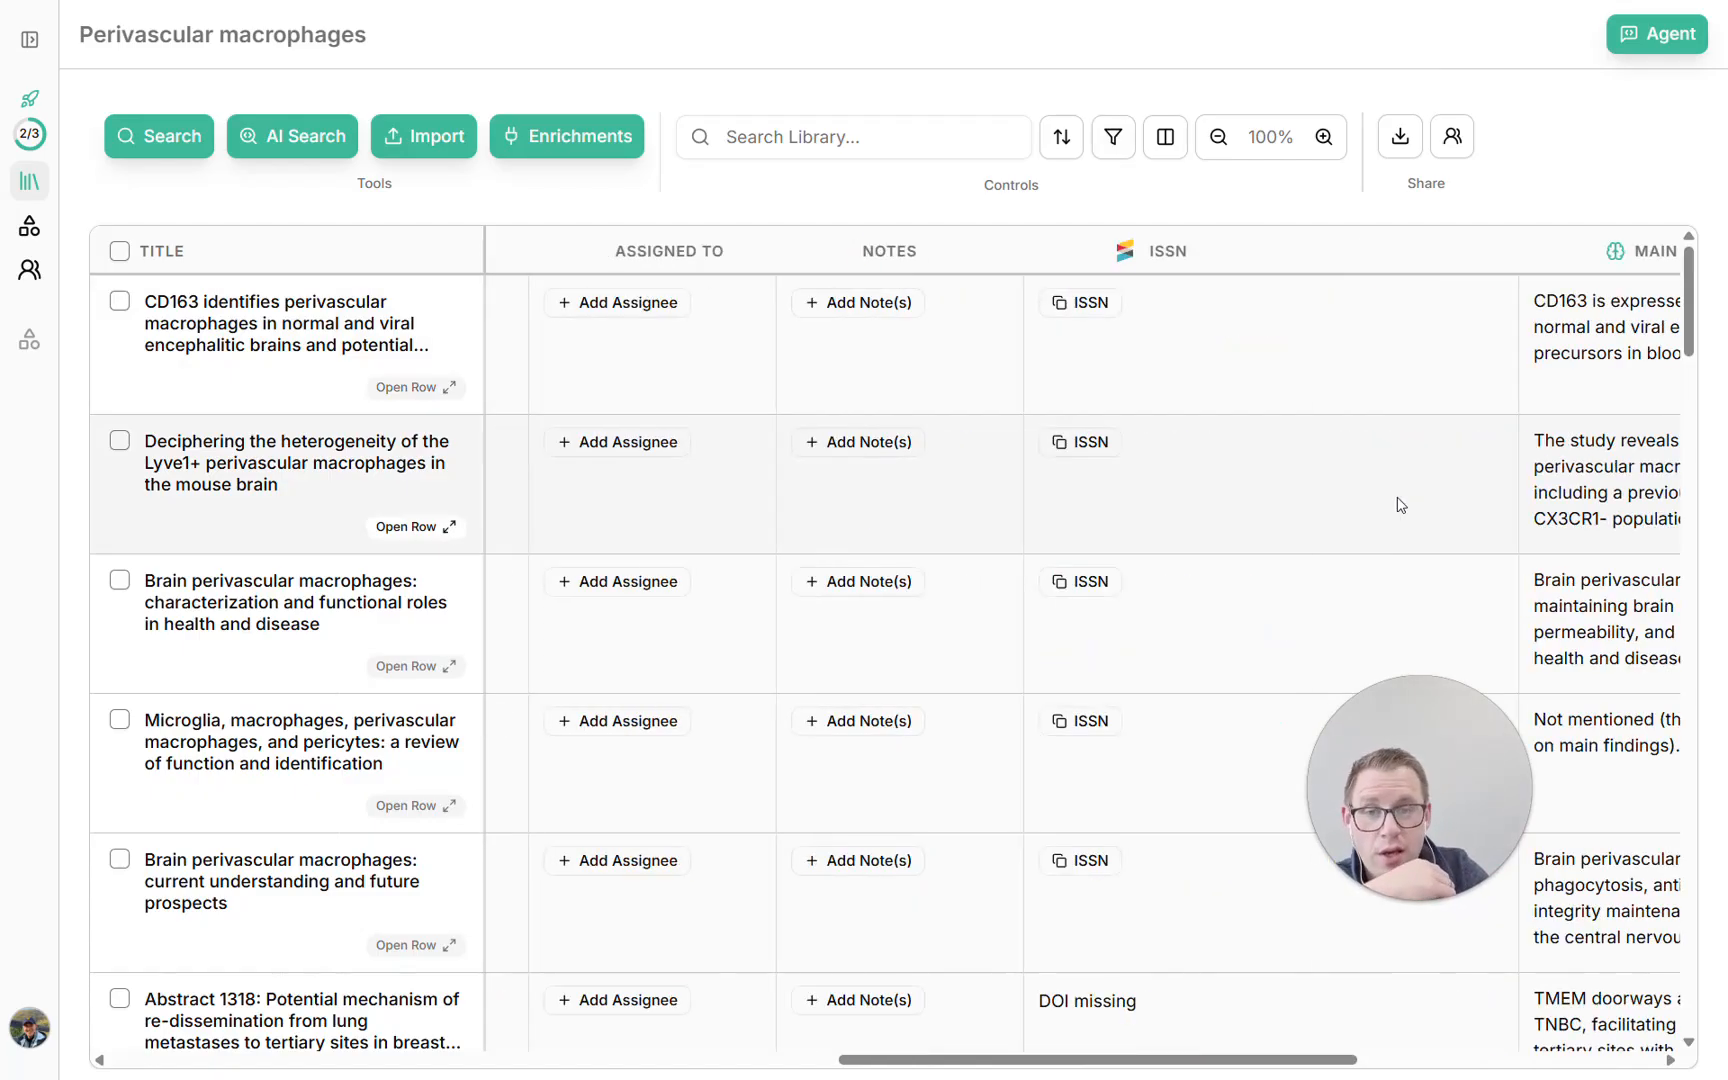
Select all papers in the library, look at the bulk Prioritize and Tag actions, and clear the selection
{"action": "left_click", "coordinate": [119, 251]}
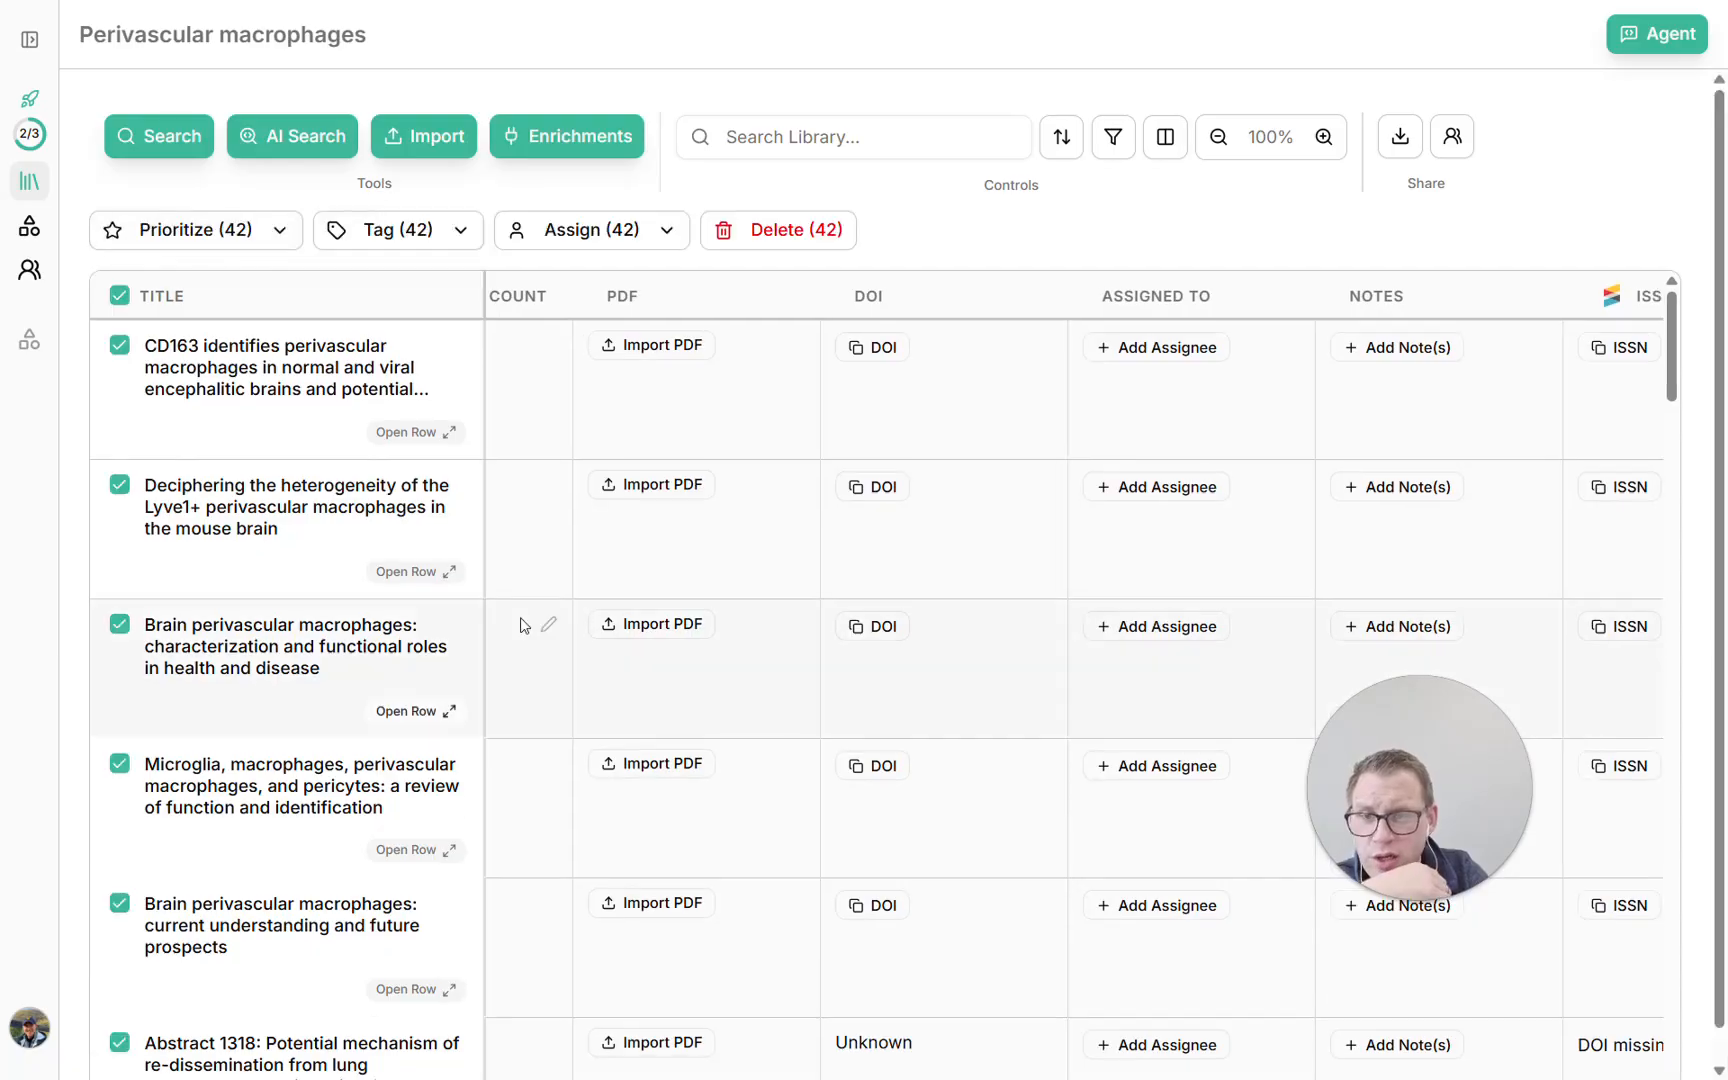
{"action": "left_click", "coordinate": [285, 234]}
{"action": "left_click", "coordinate": [424, 251]}
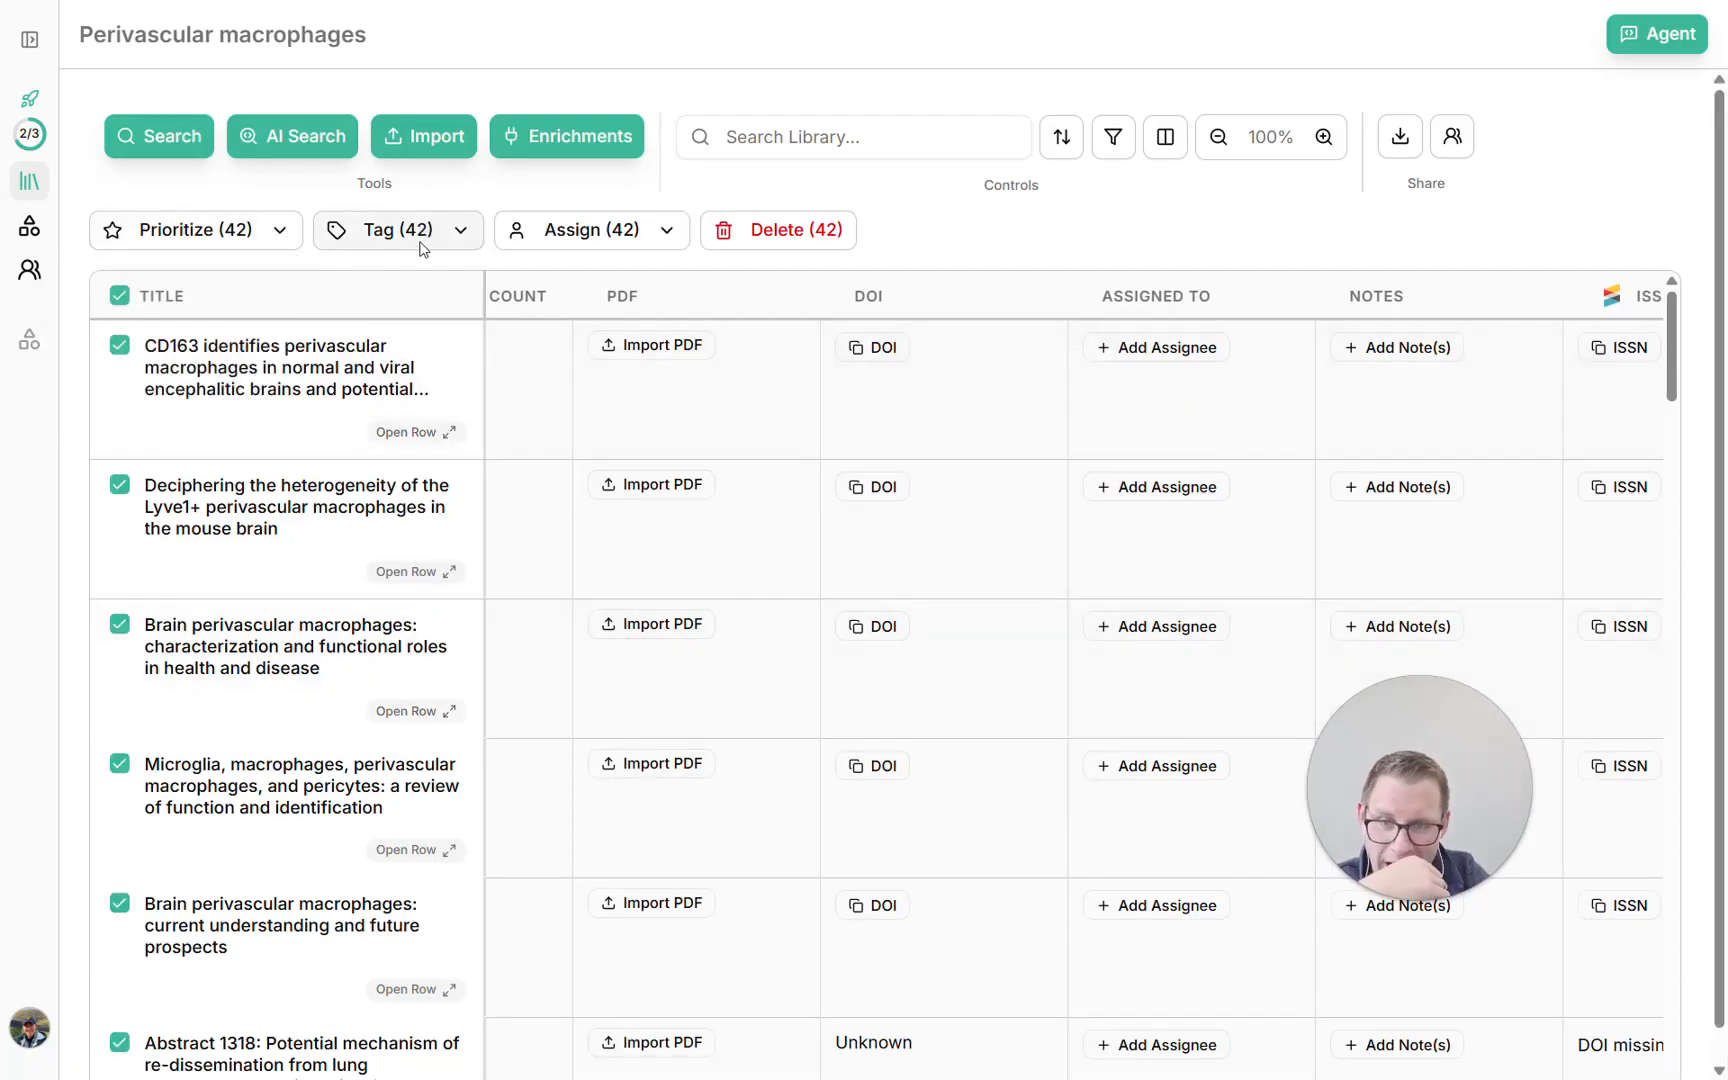
{"action": "left_click", "coordinate": [424, 251]}
{"action": "left_click", "coordinate": [551, 204]}
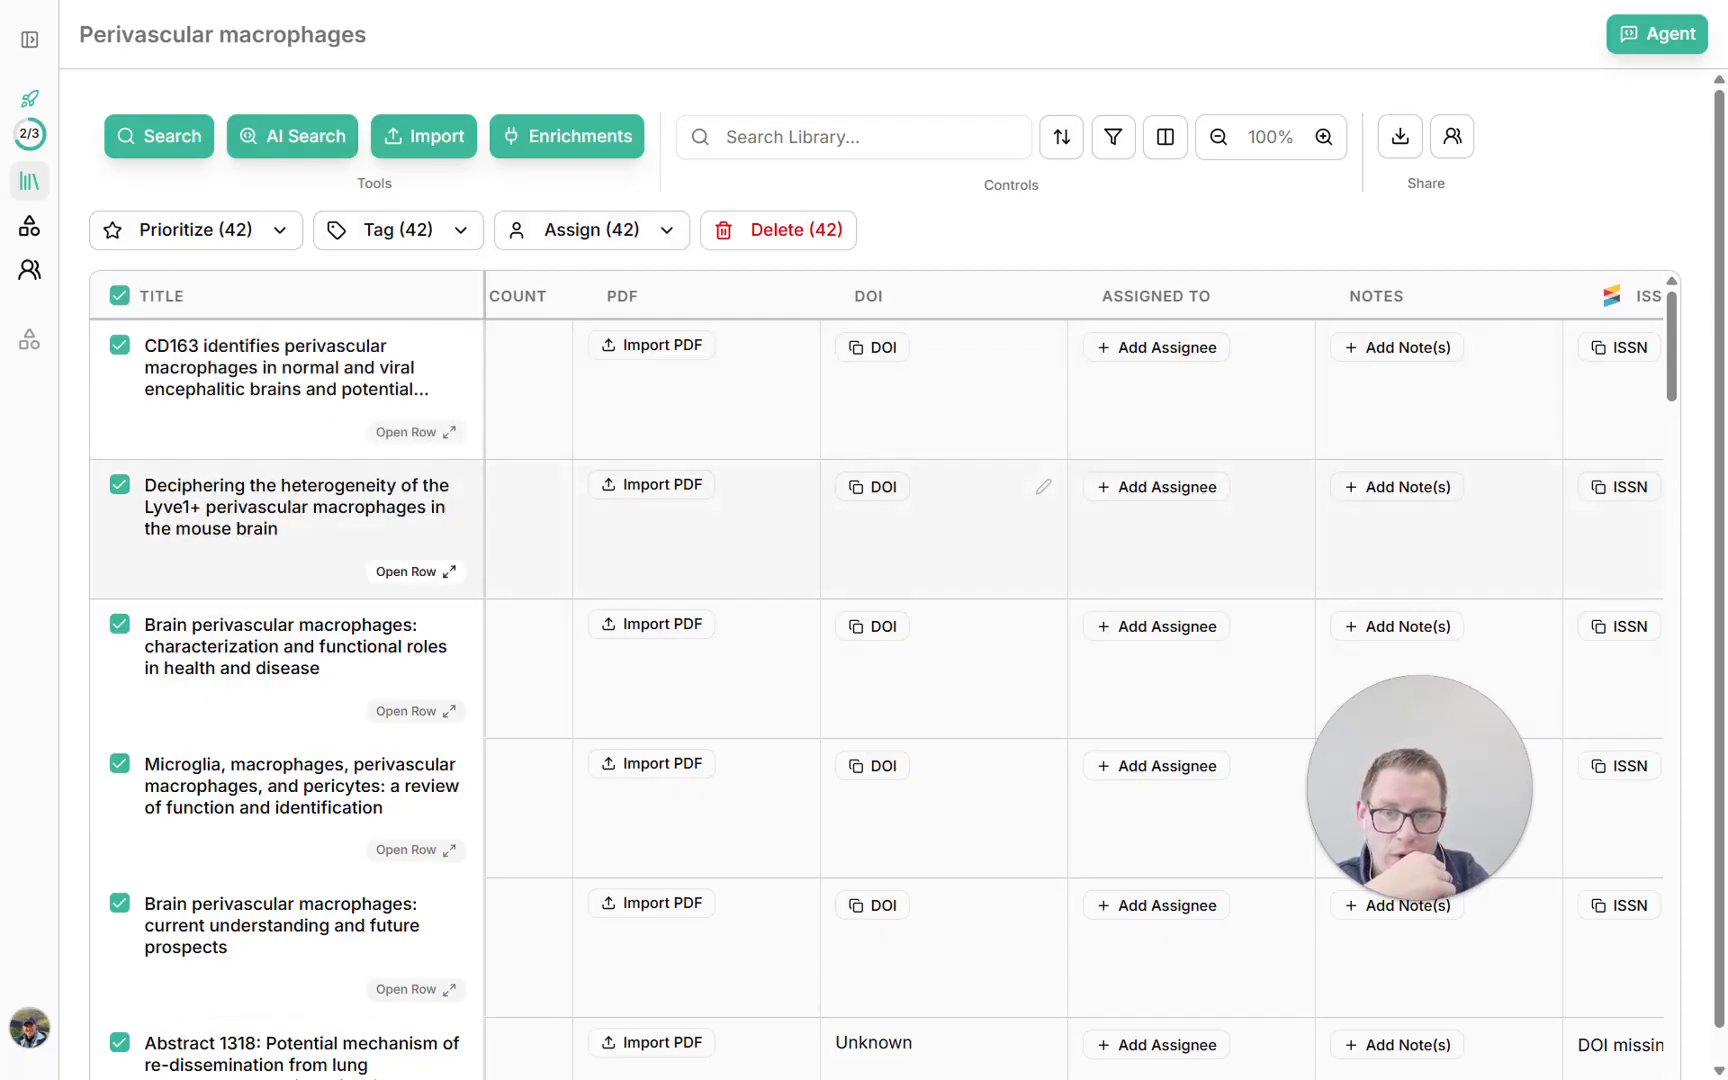
{"action": "left_click", "coordinate": [120, 294]}
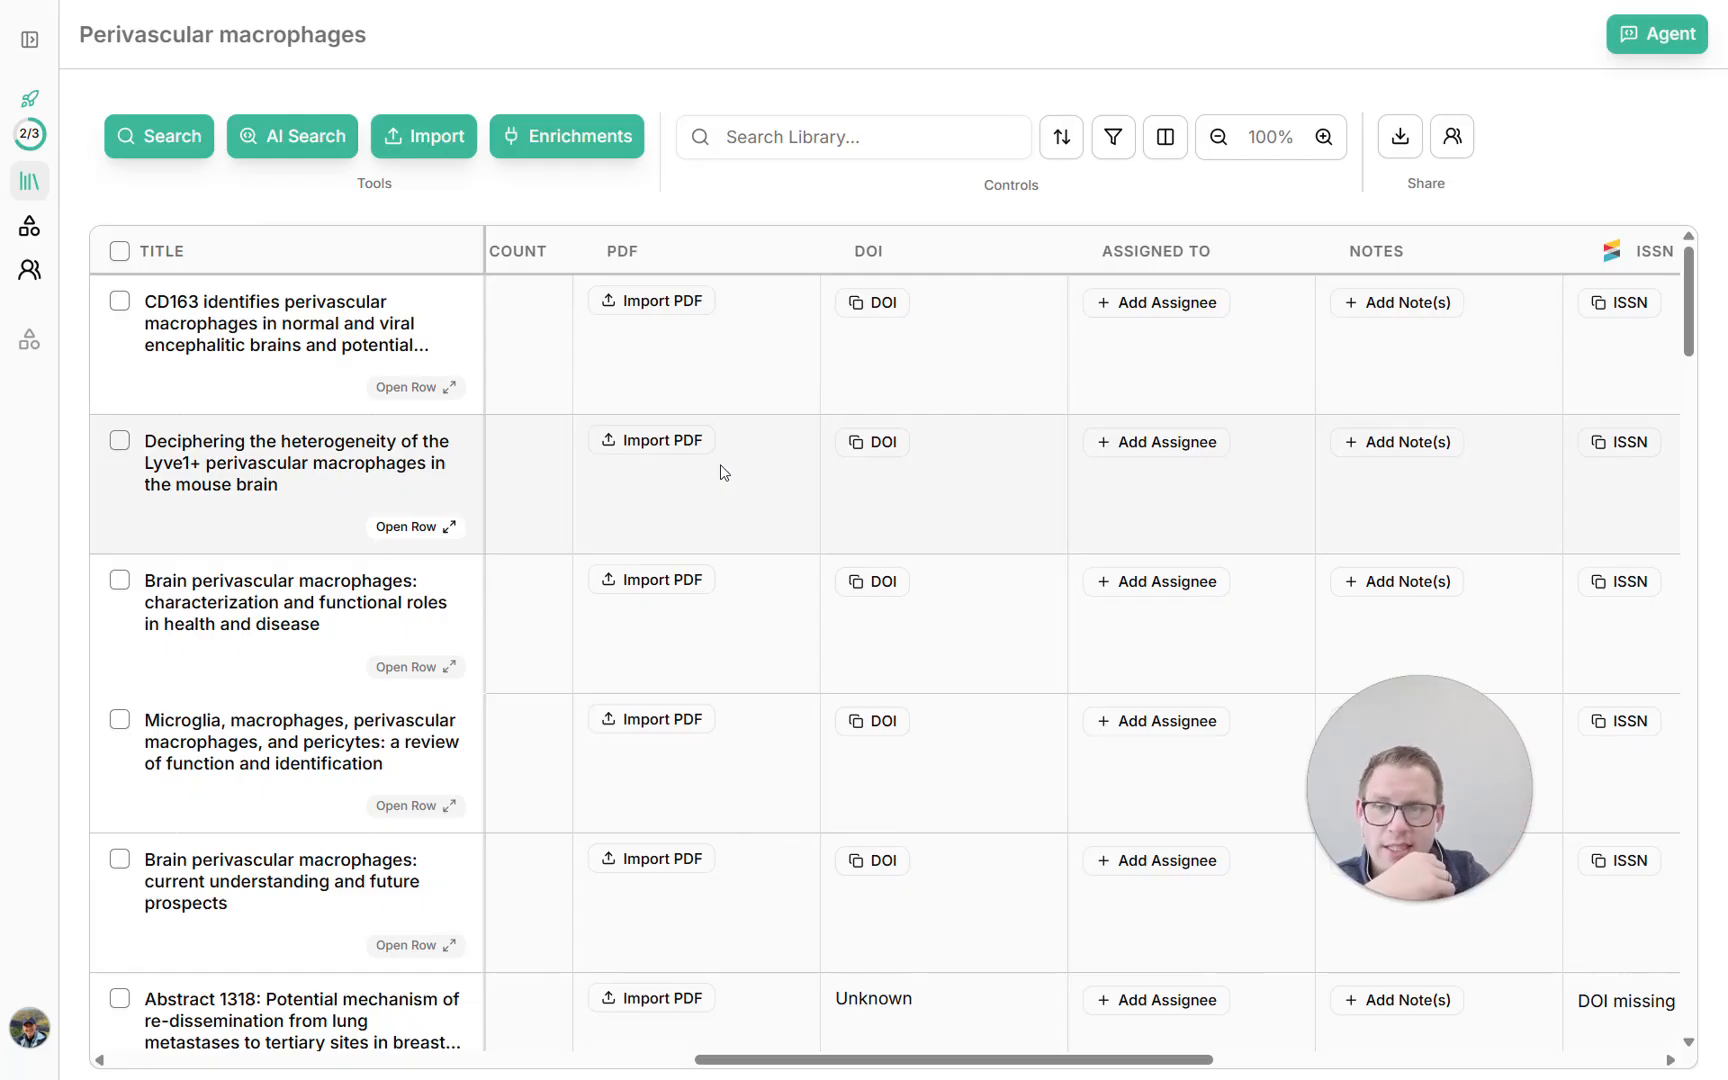
Add the Screening and Annotations tools to the toolbox as favorites and expand the navigation sidebar
{"action": "left_click", "coordinate": [29, 226]}
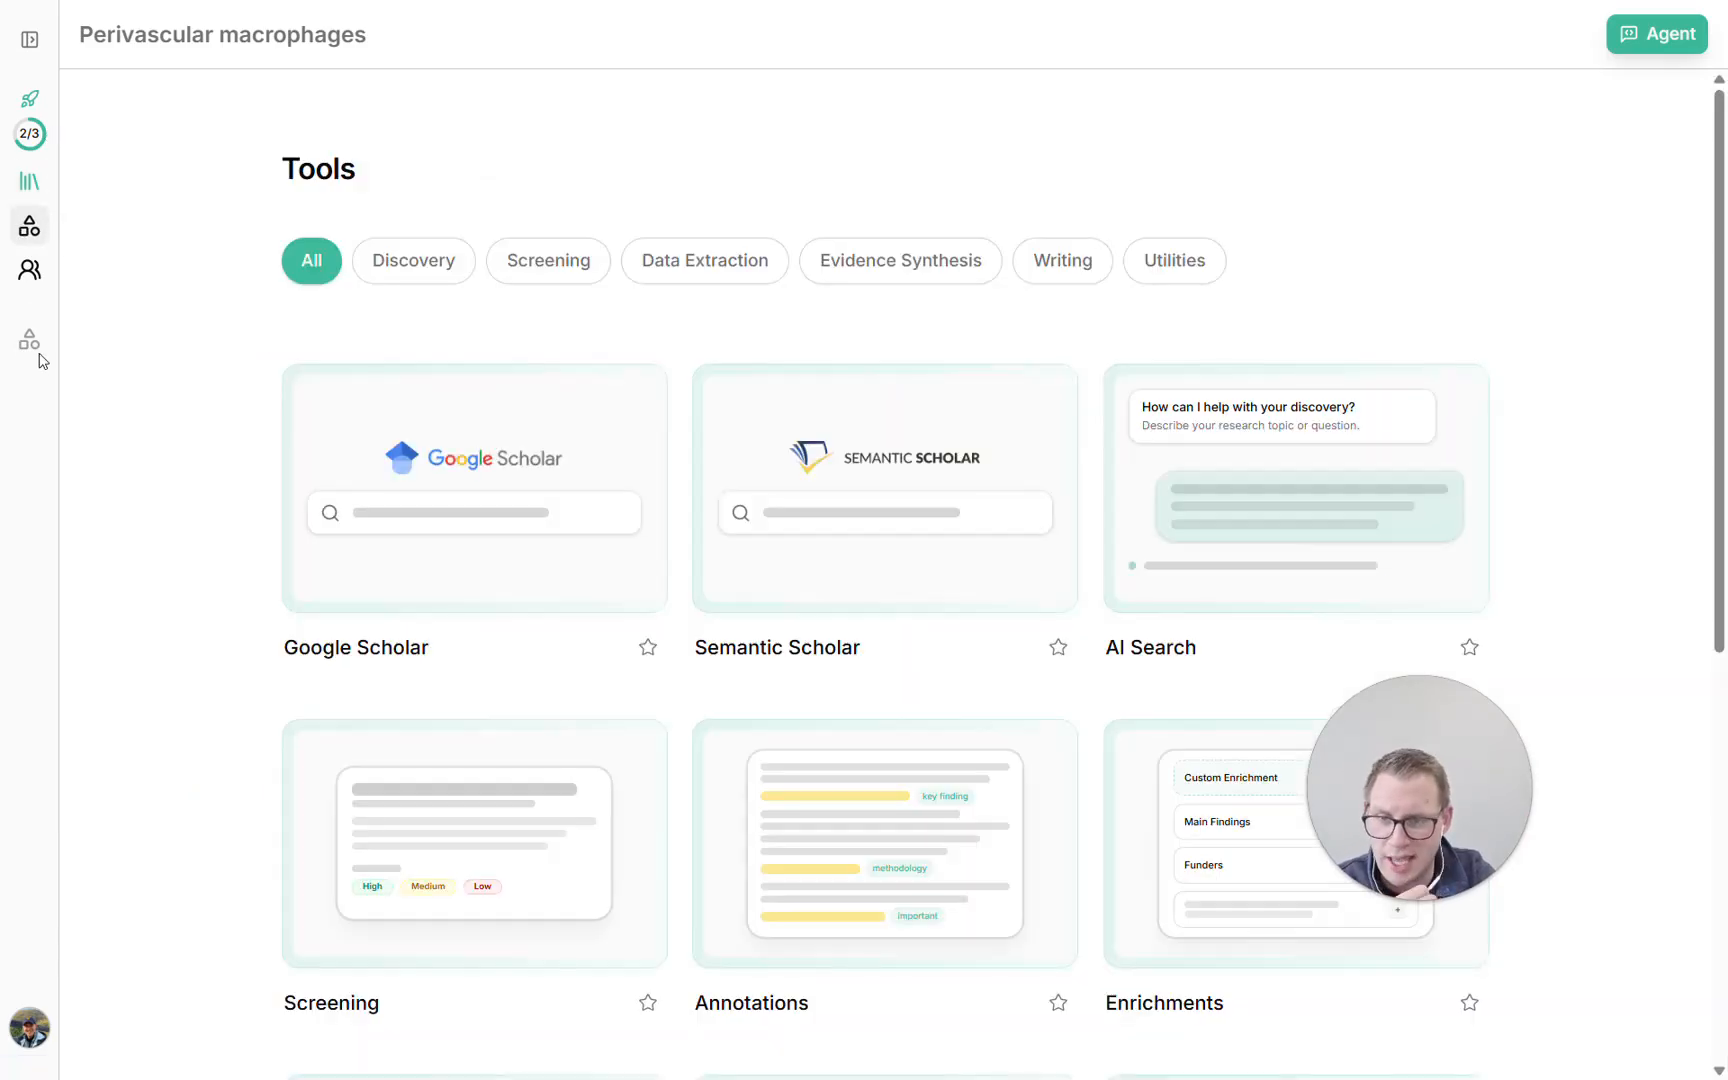
{"action": "scroll", "coordinate": [628, 628], "scroll_direction": "down", "scroll_amount": 1}
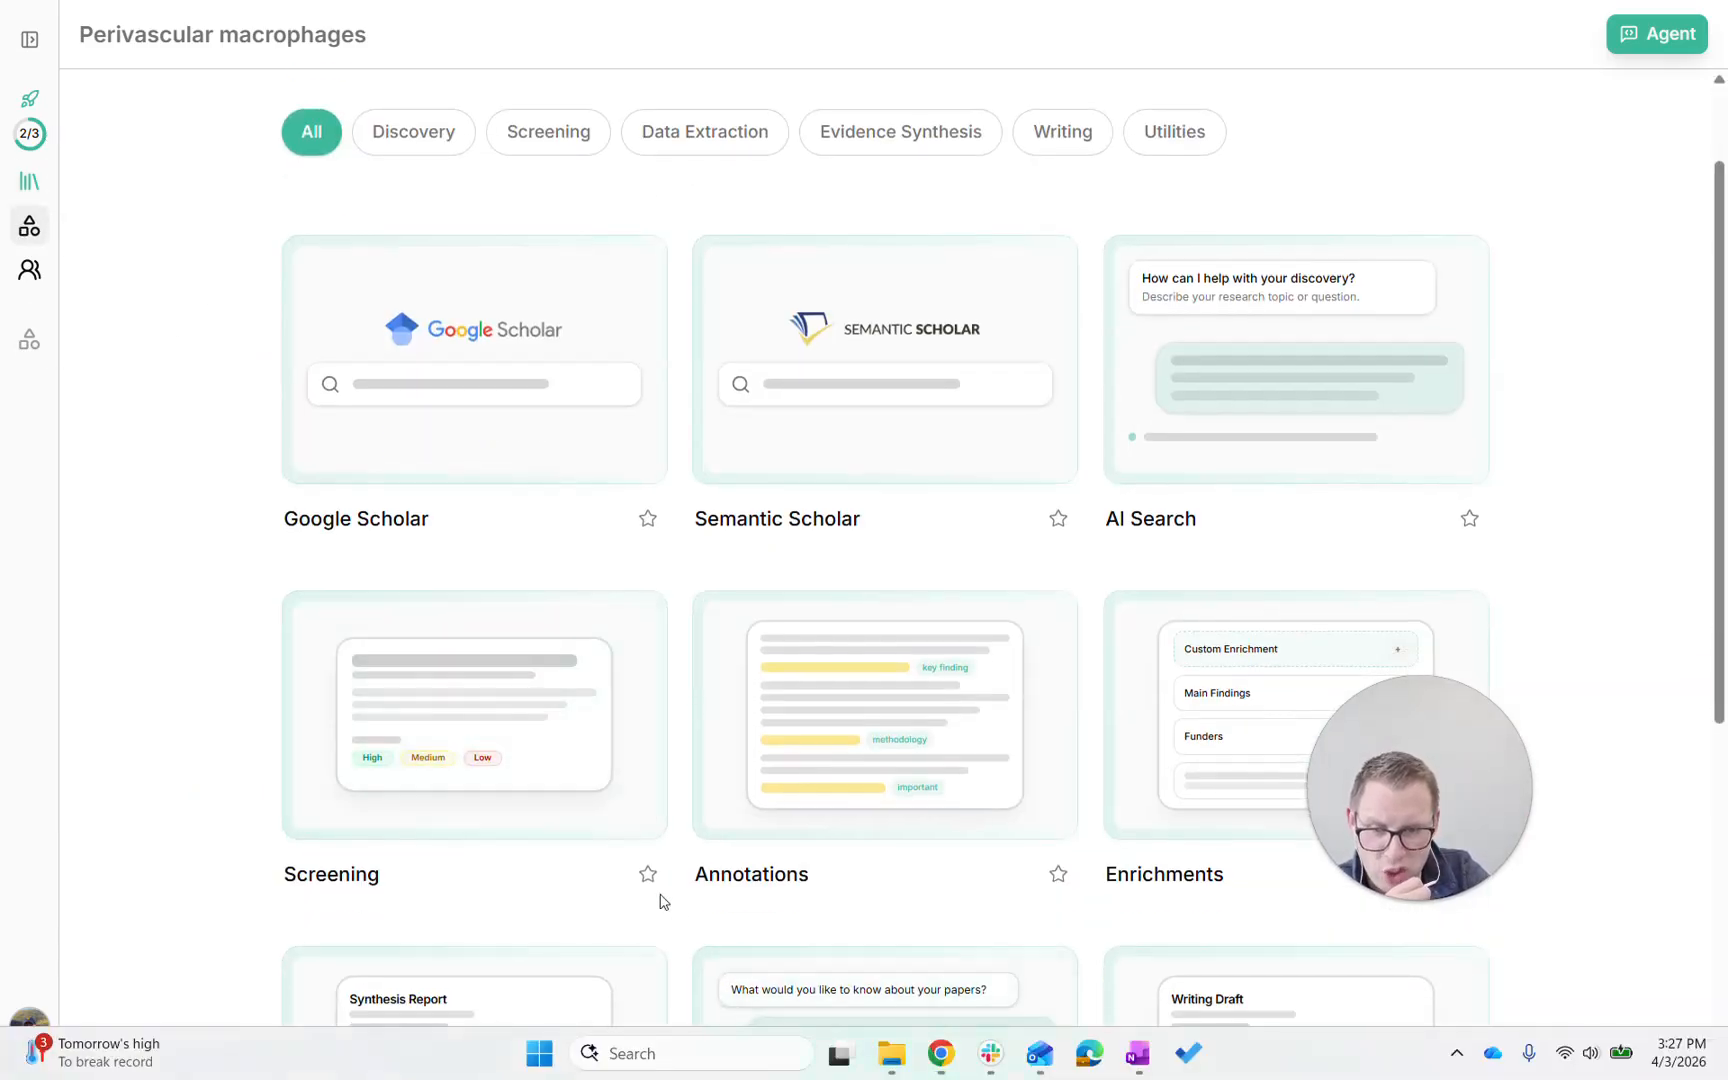
{"action": "left_click", "coordinate": [648, 873]}
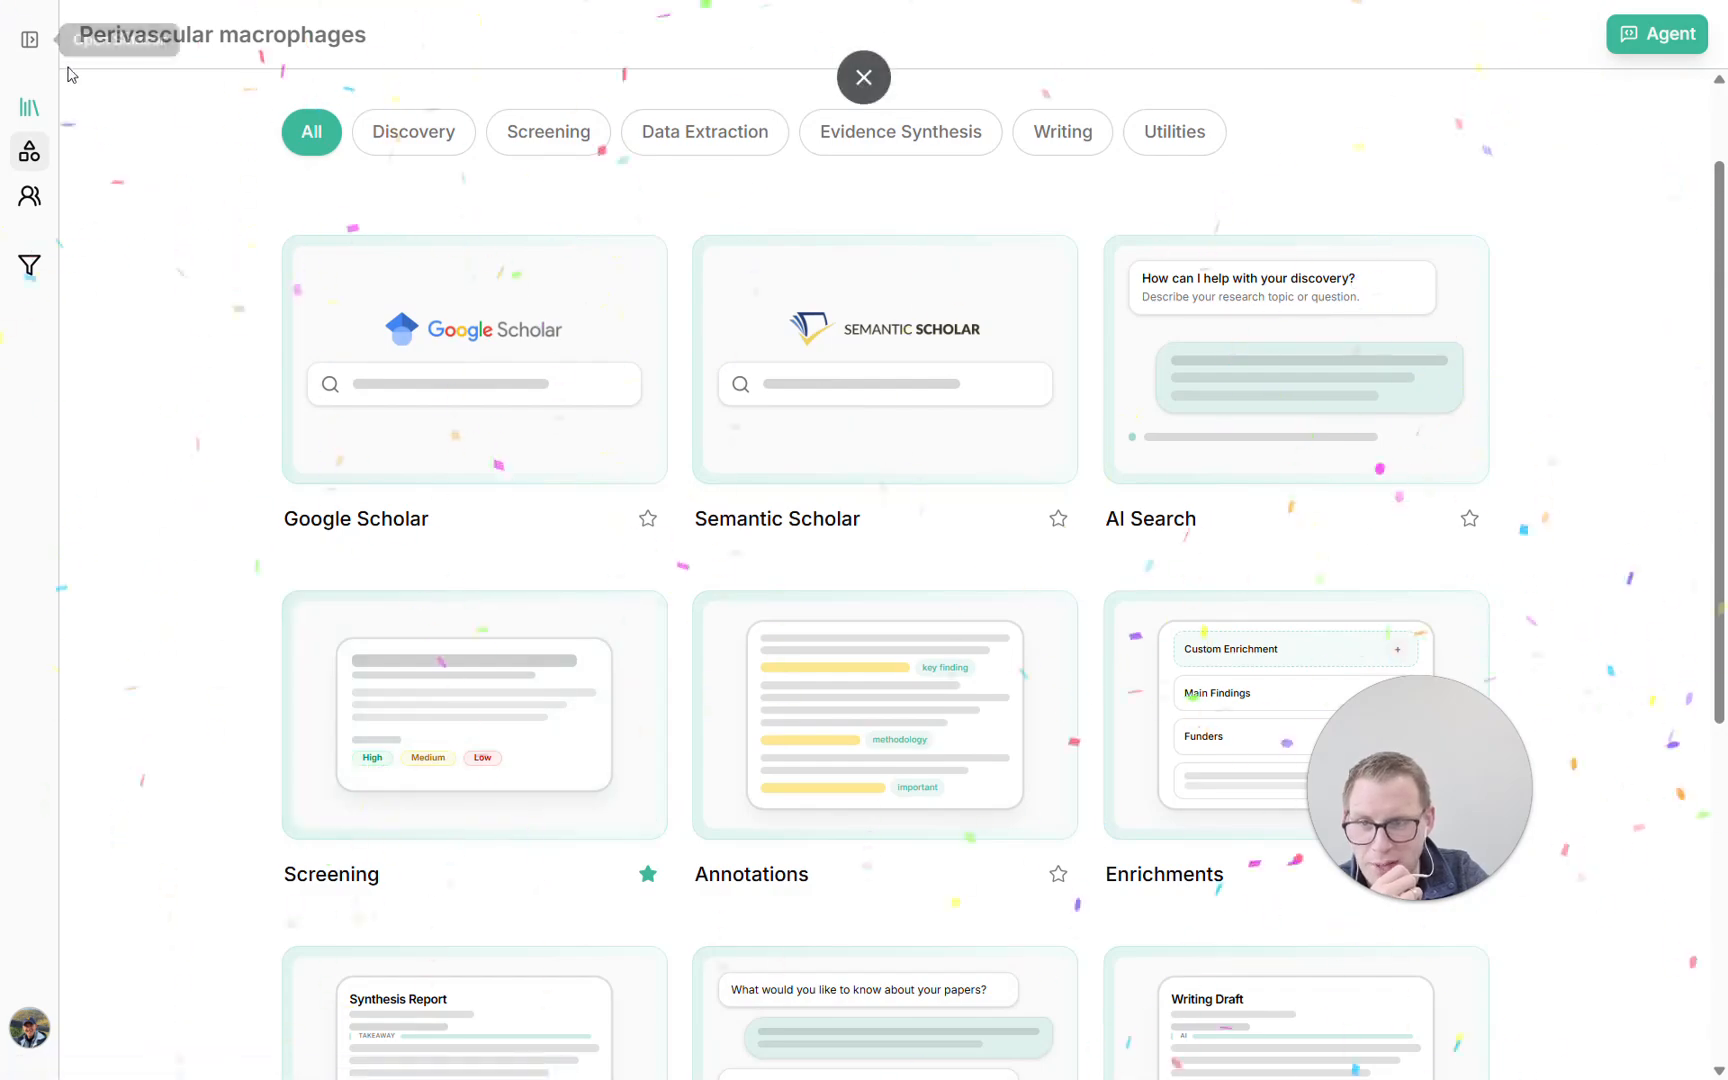
{"action": "left_click", "coordinate": [29, 39]}
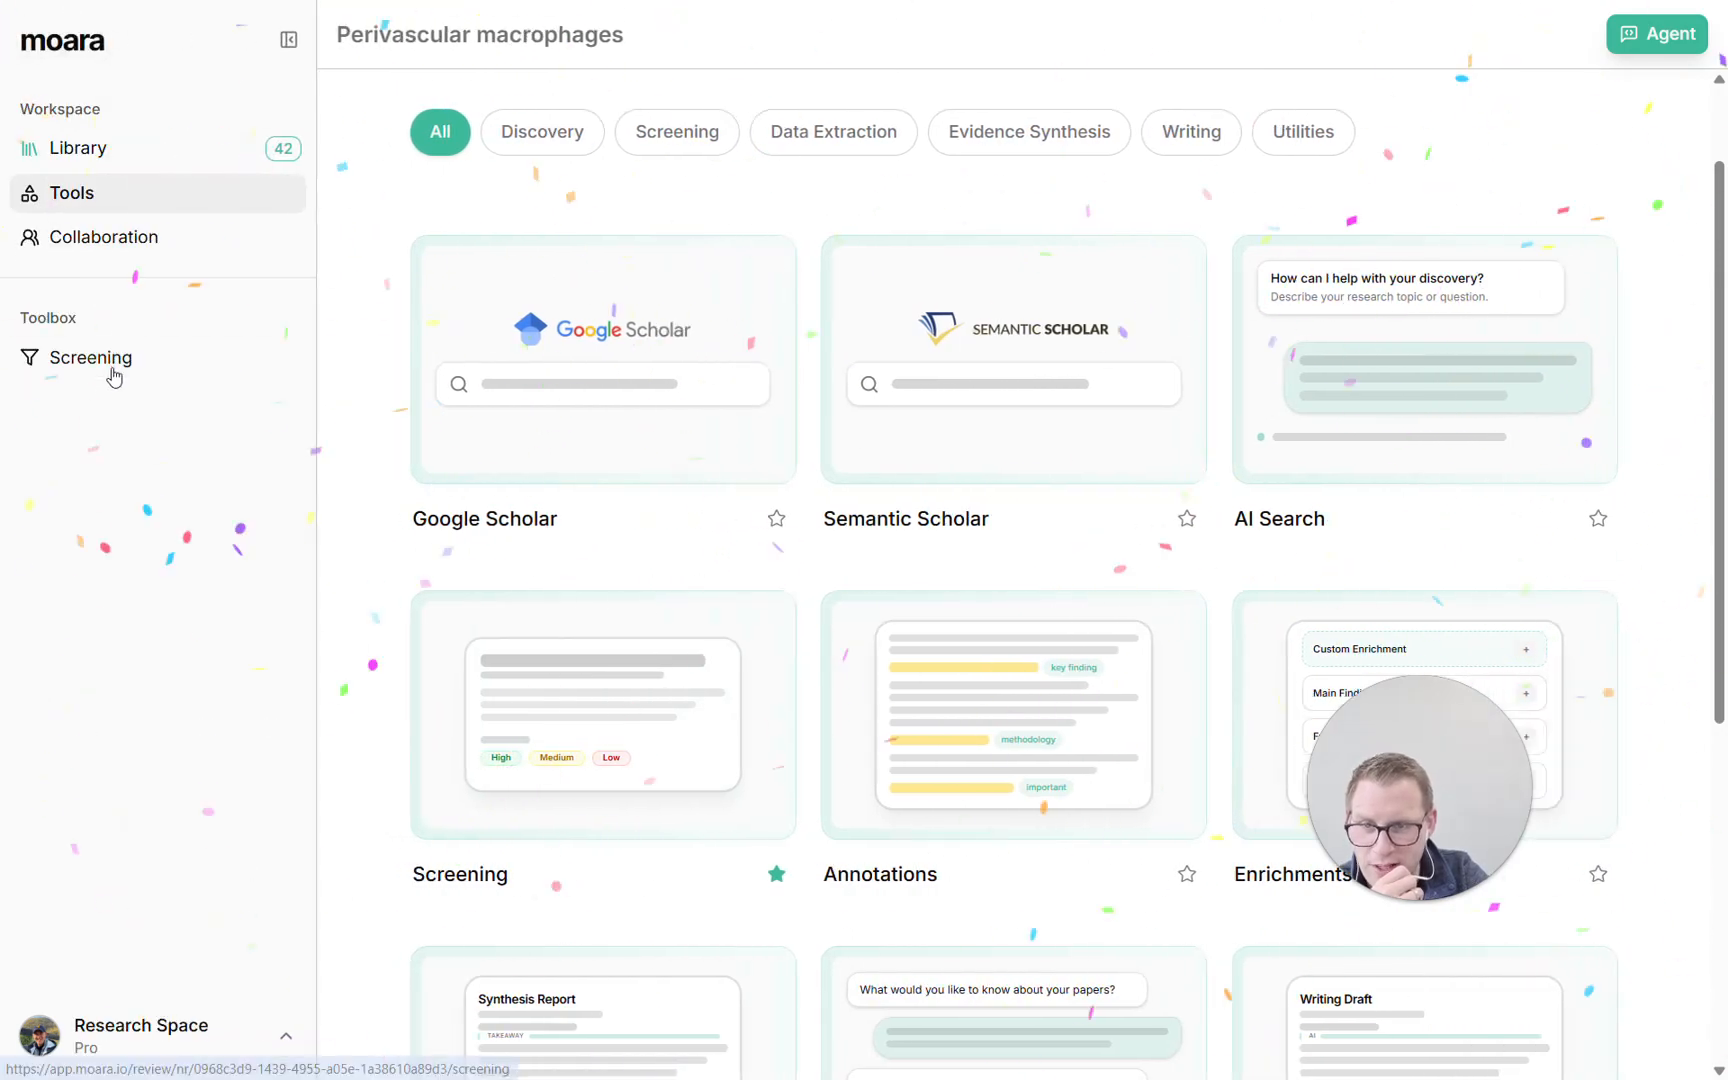
{"action": "left_click", "coordinate": [1186, 874]}
Screen the first CD163 paper with High priority, the assignee Research Space and the tag "tag1", save it and return to the library
{"action": "left_click", "coordinate": [141, 352]}
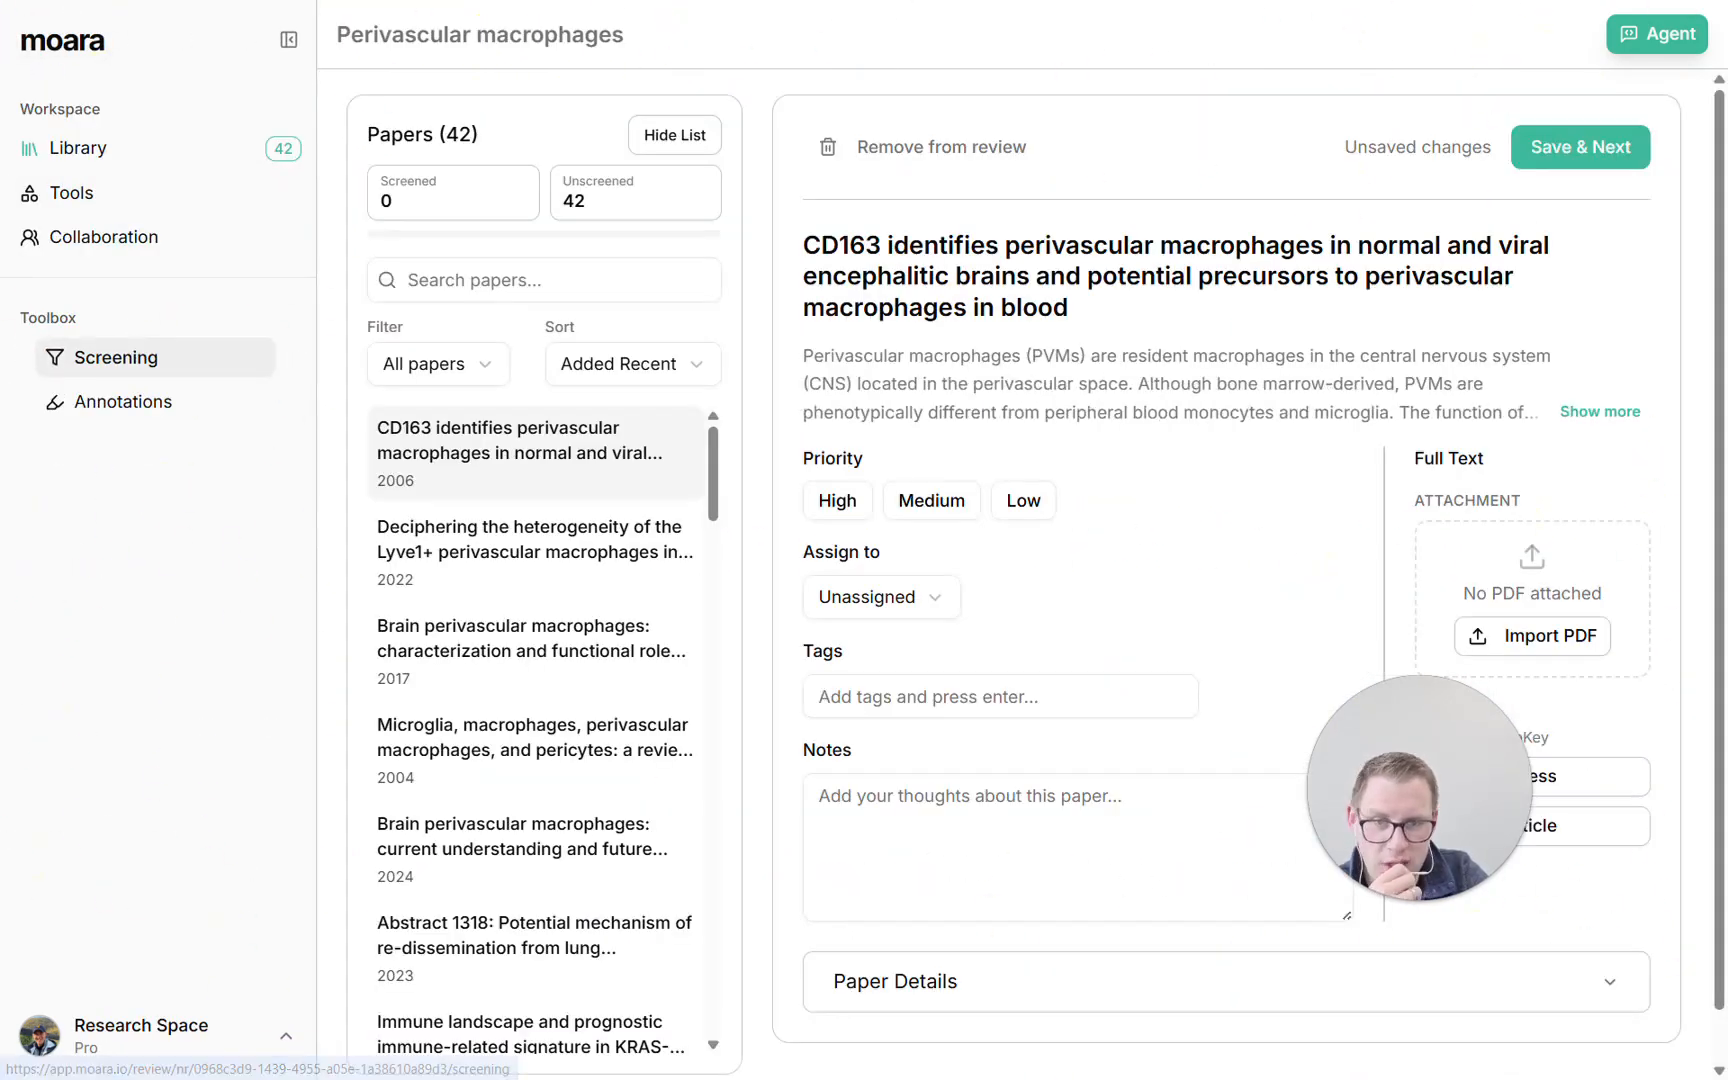
{"action": "left_click", "coordinate": [870, 596]}
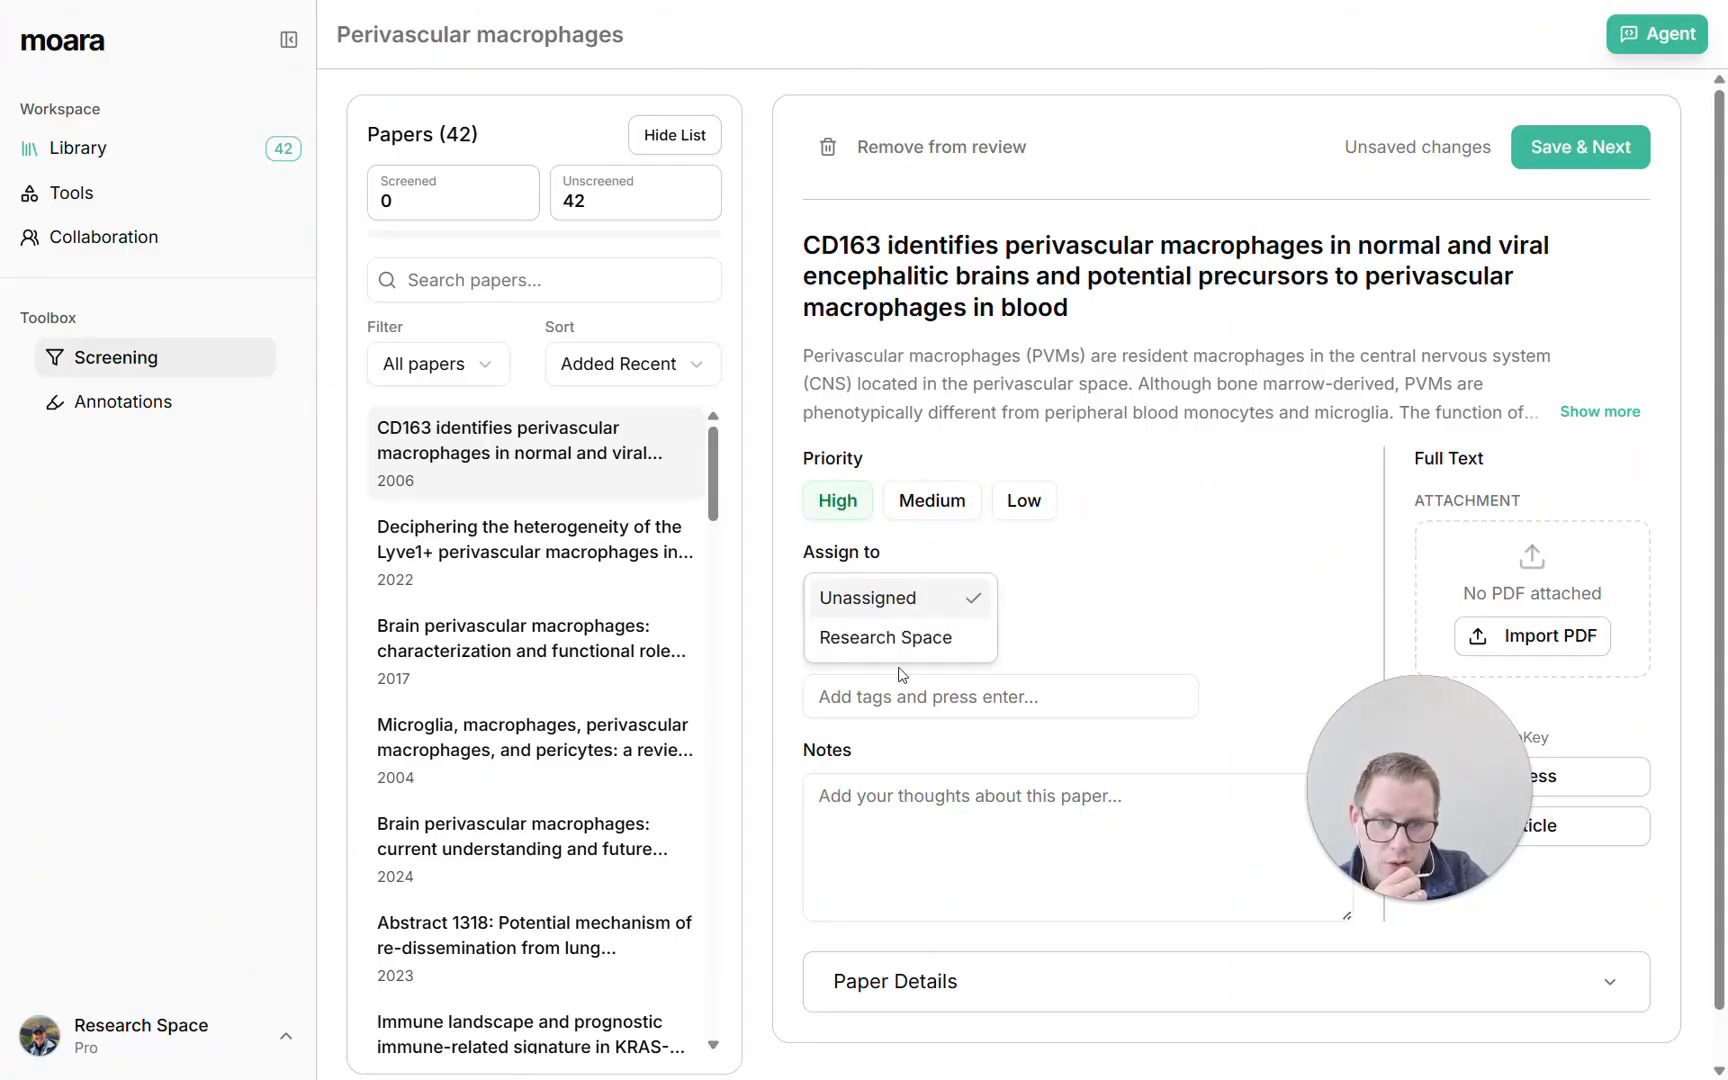
{"action": "left_click", "coordinate": [899, 640]}
{"action": "left_click", "coordinate": [900, 696]}
{"action": "type", "text": "tag1"}
{"action": "key", "text": "Return"}
{"action": "left_click", "coordinate": [1574, 145]}
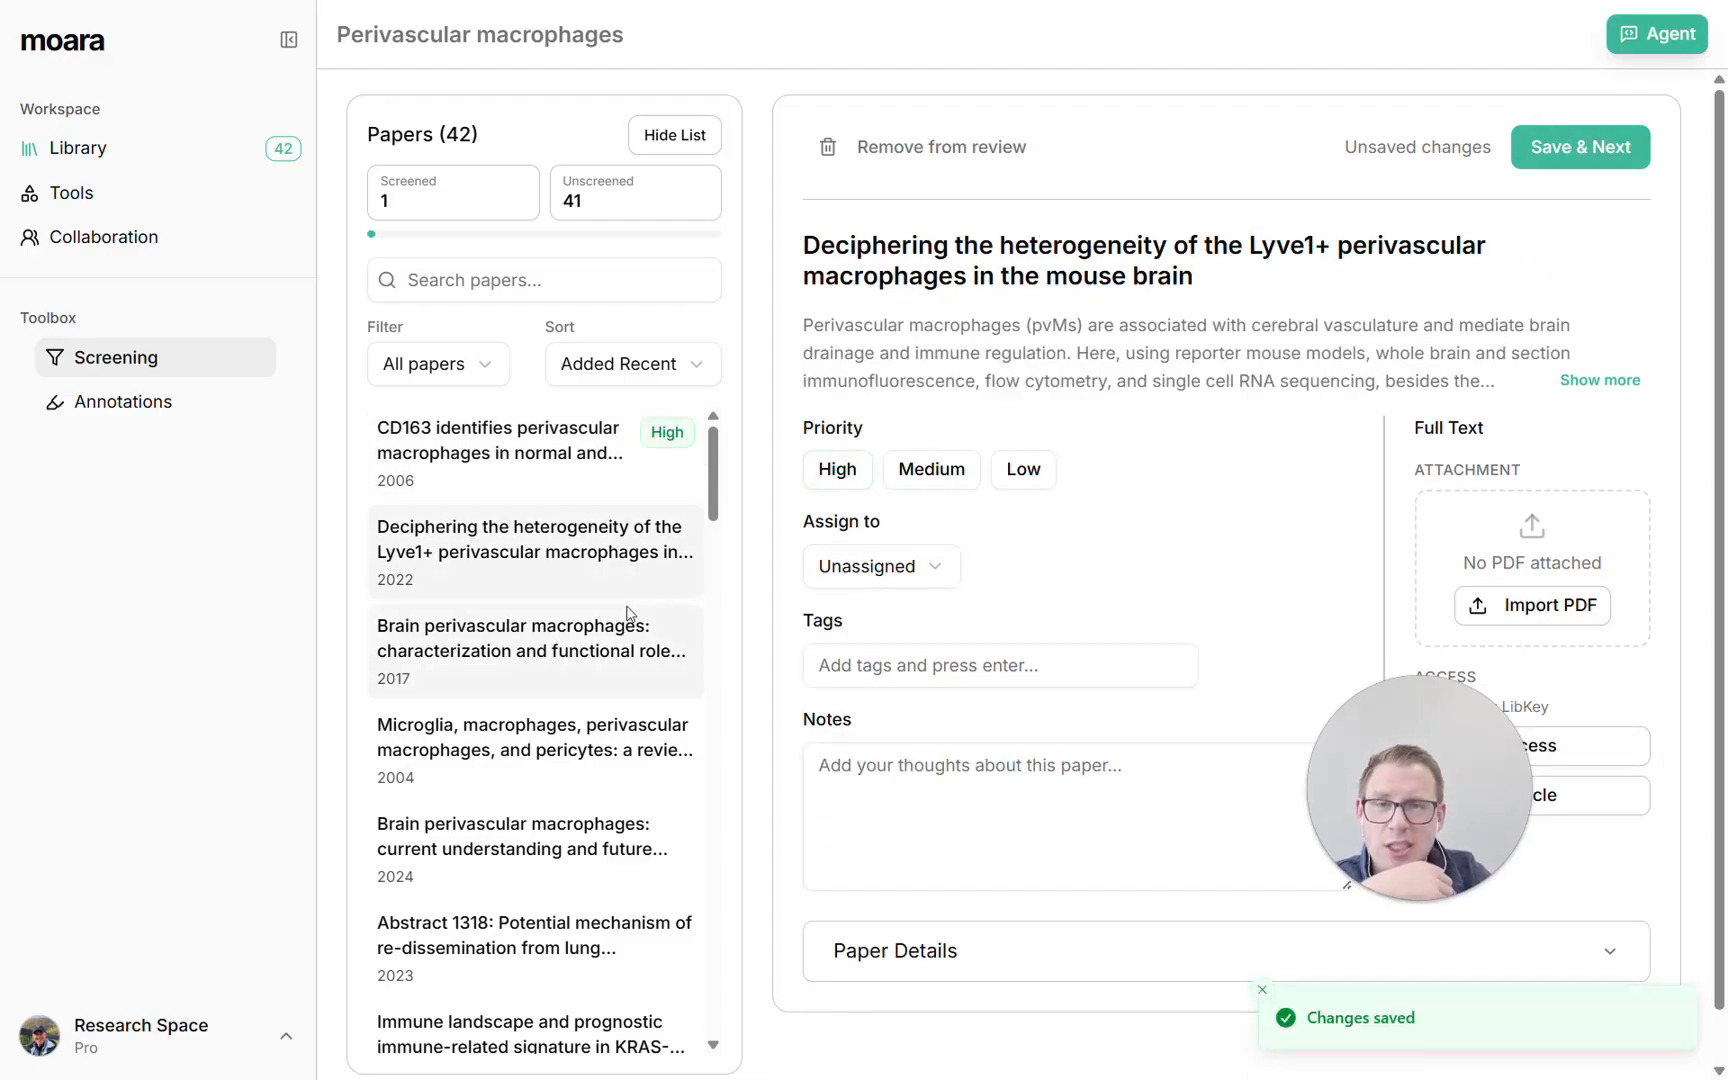
{"action": "left_click", "coordinate": [104, 152]}
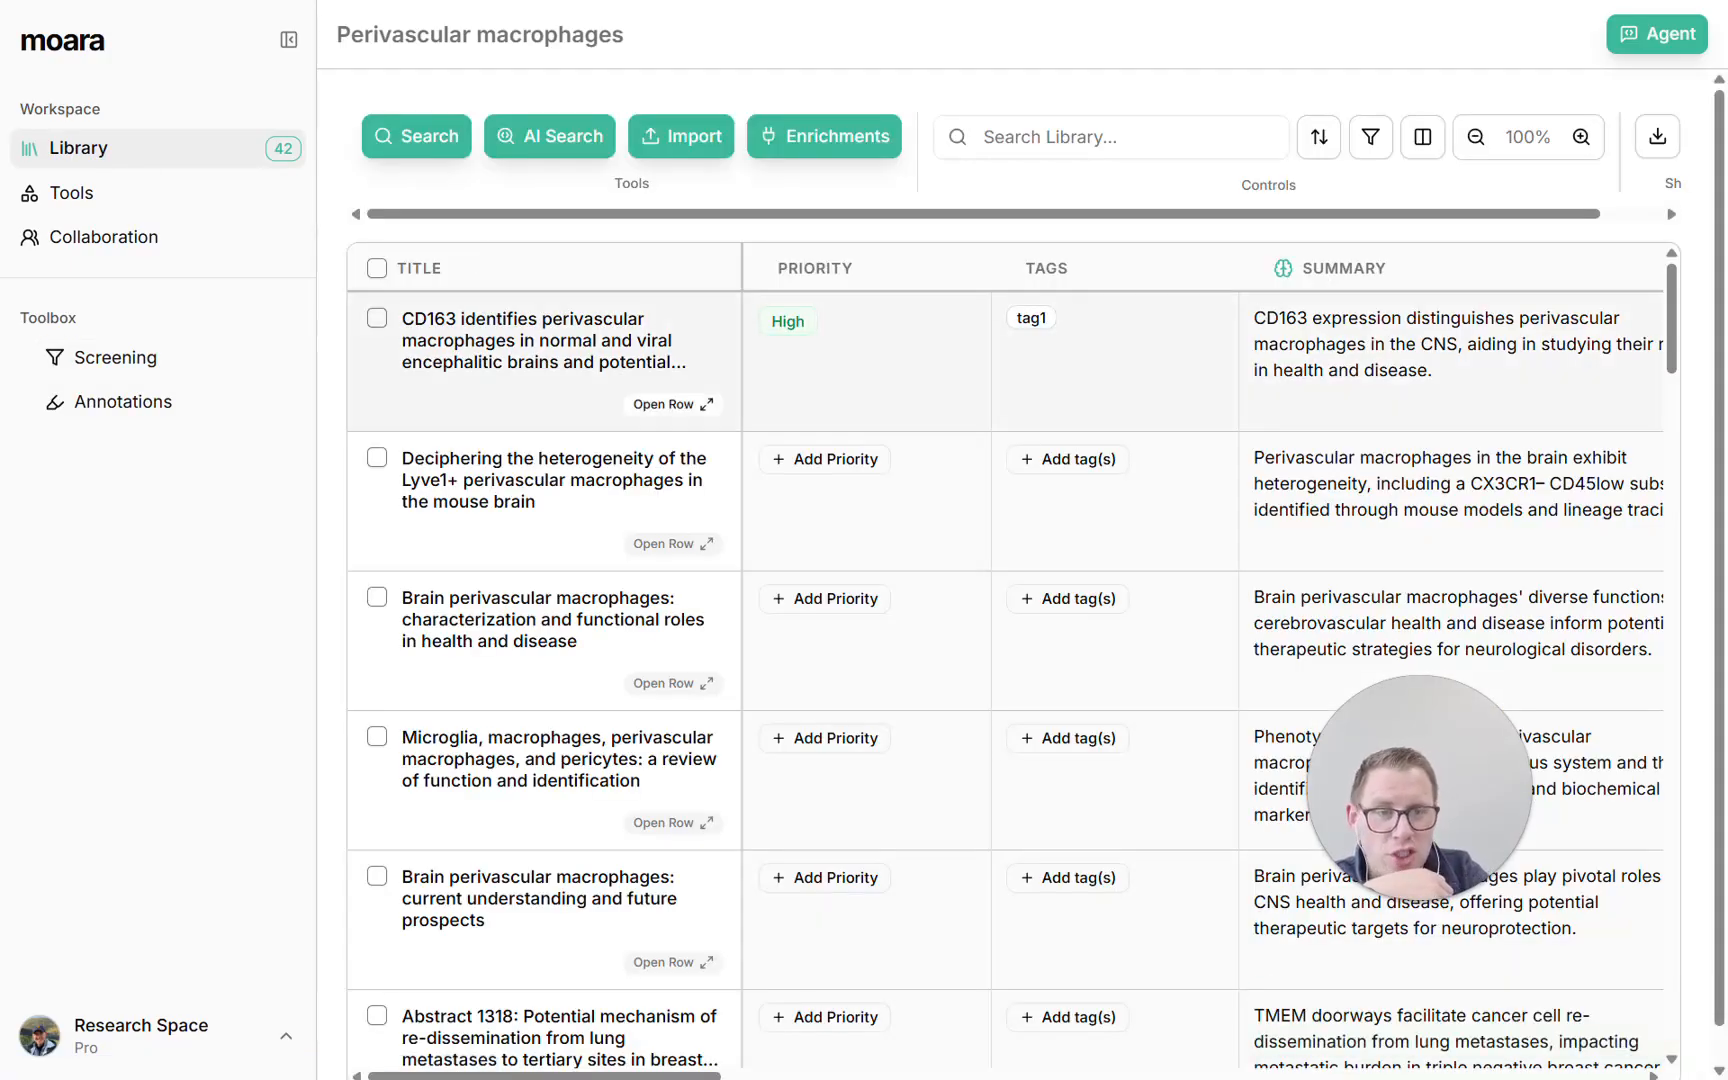